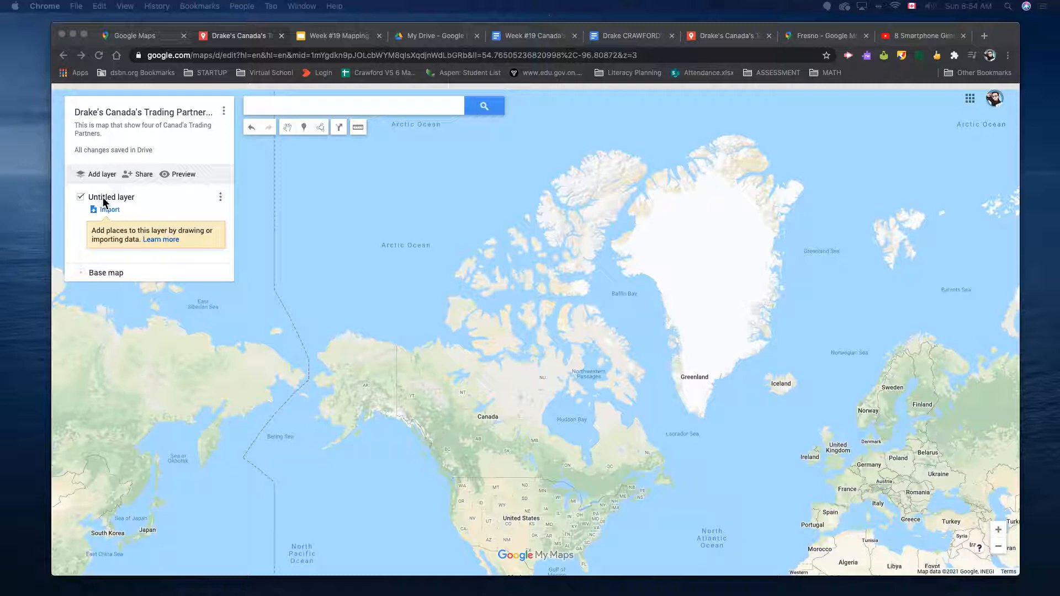
Rename the untitled map layer to "Trading Partners" and save the new name.
left_click(103, 199)
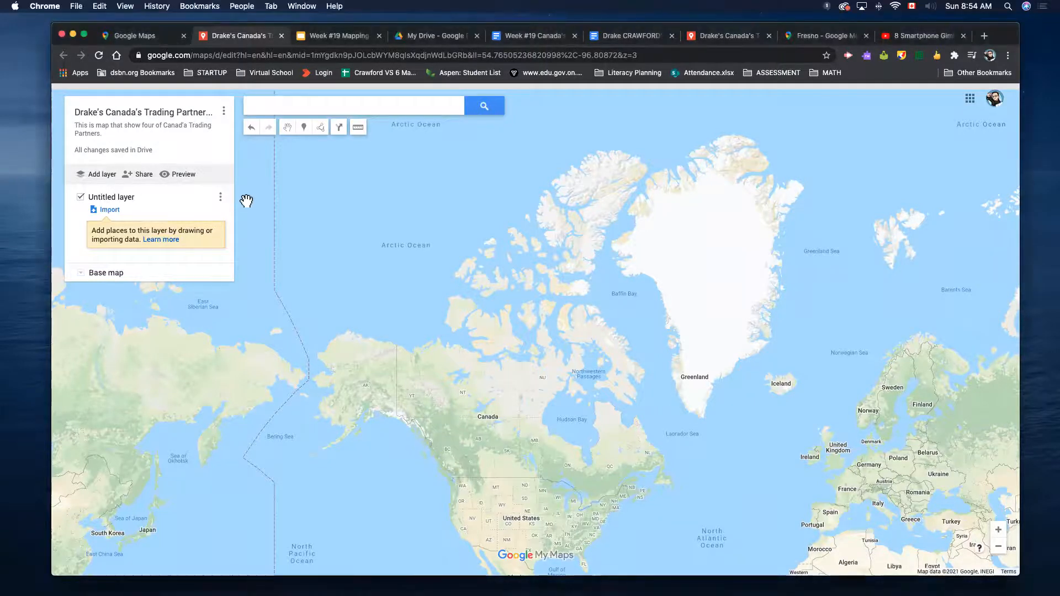
left_click(221, 202)
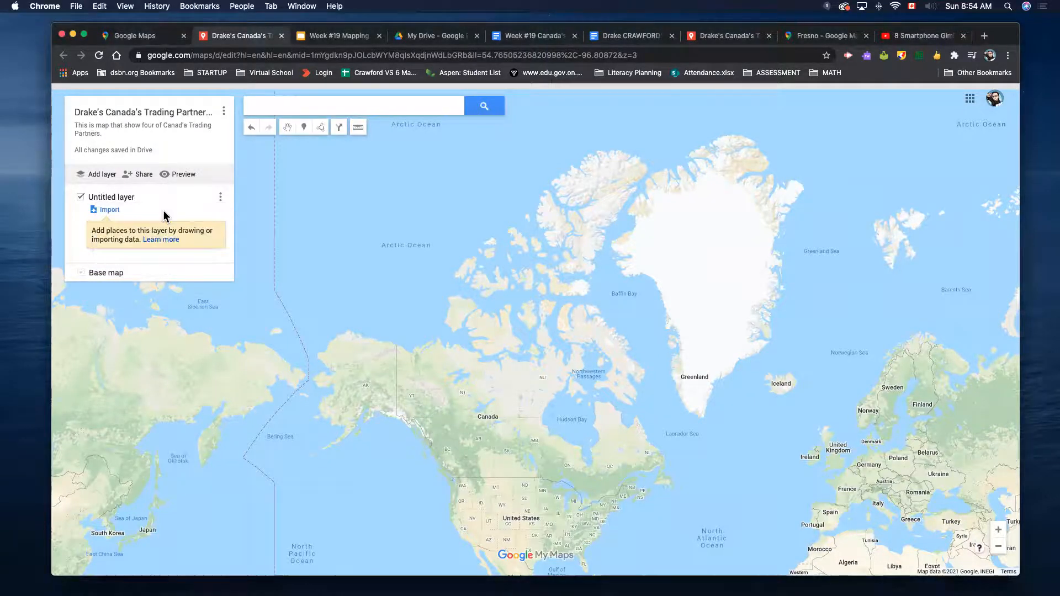
left_click(165, 216)
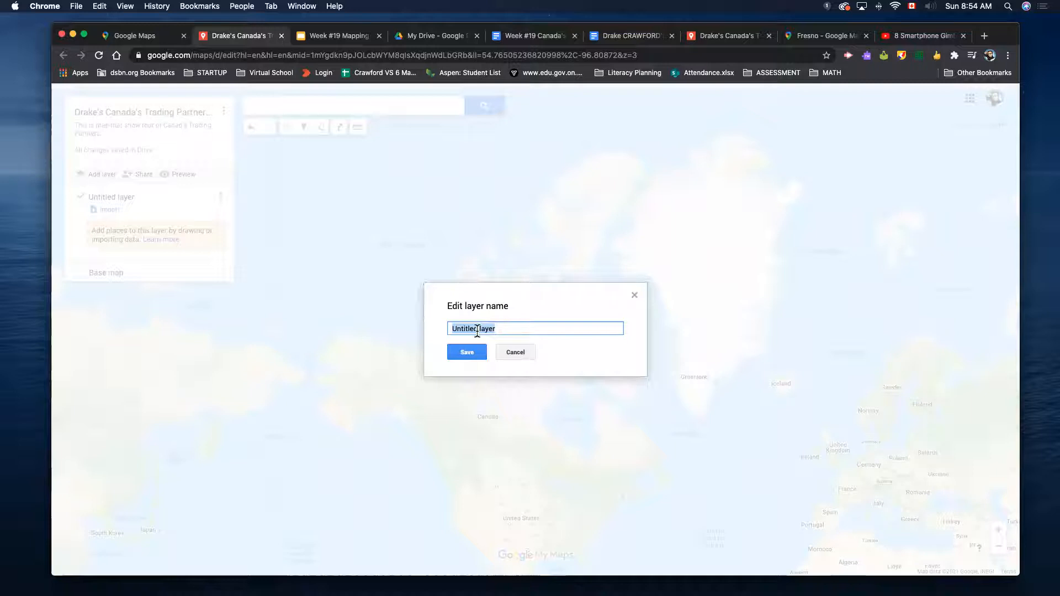
type("Trading Partners")
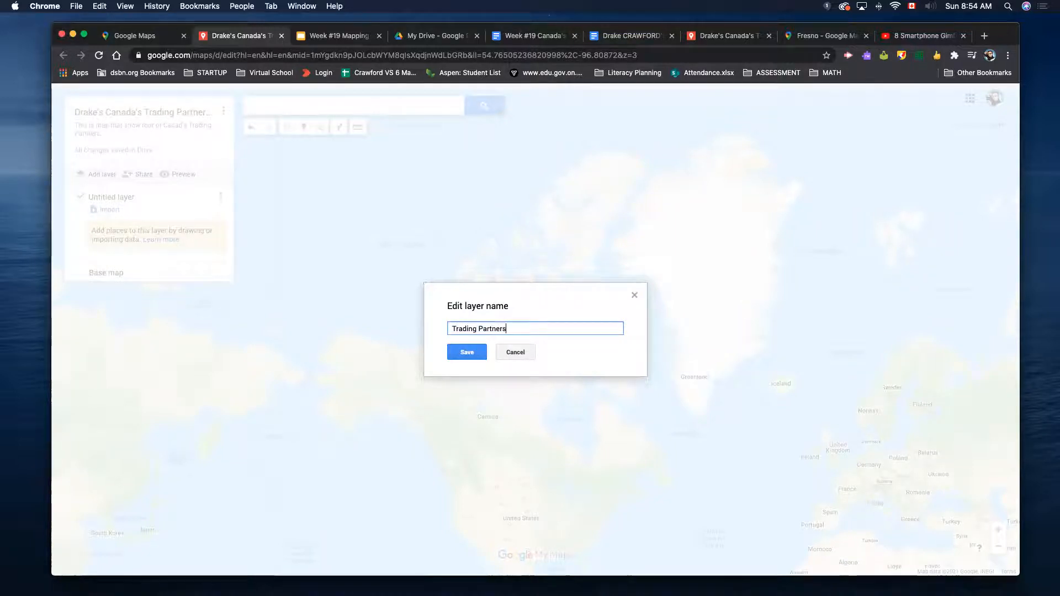
left_click(467, 354)
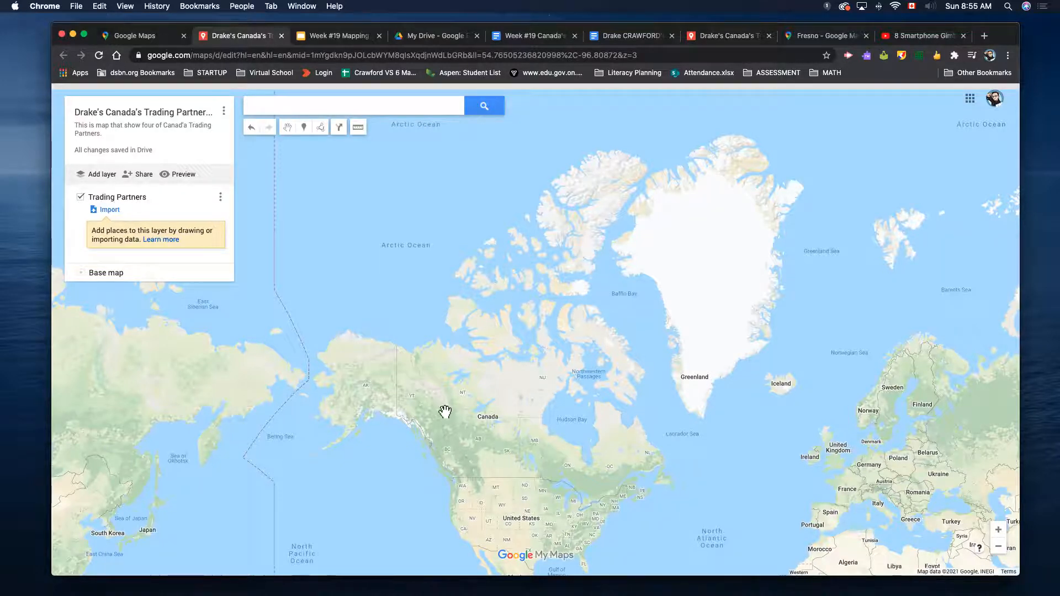
Search the map for "Fresno California" and choose the Fresno, California, USA match.
left_click_drag(490, 421, 519, 339)
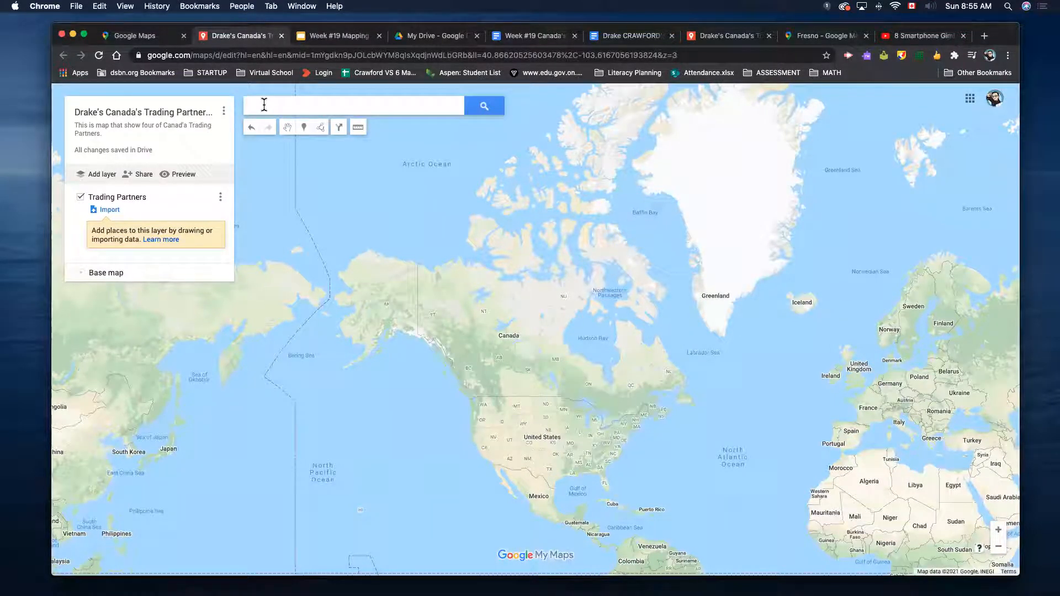
left_click(265, 105)
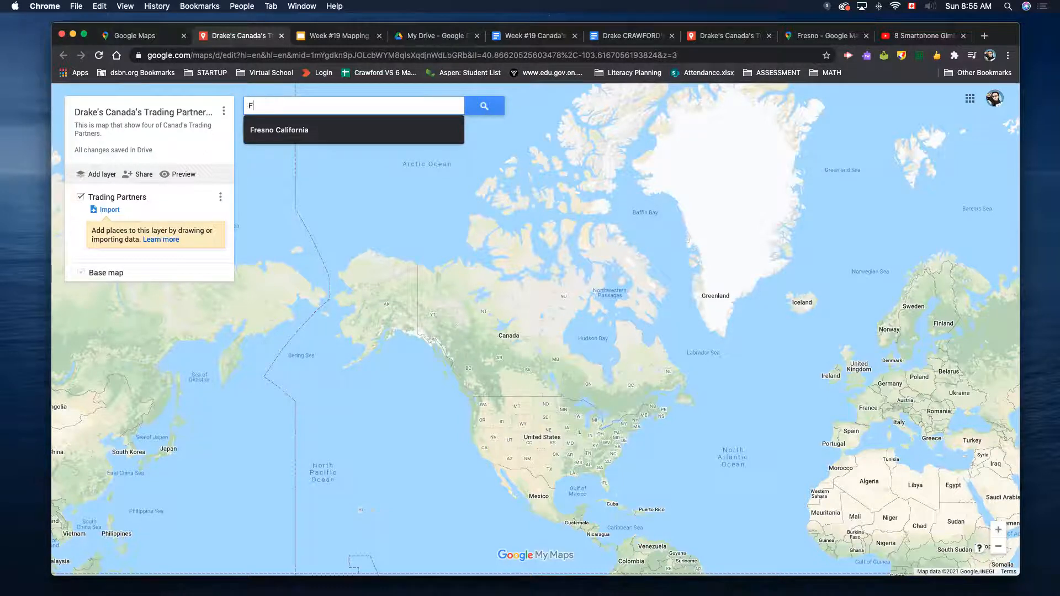
type("resno")
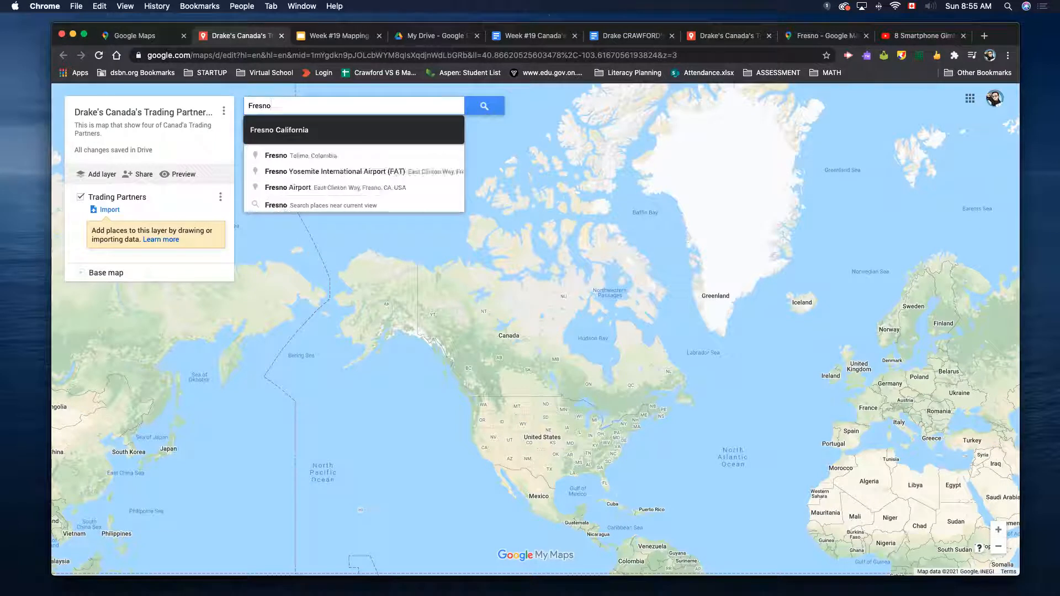
type(" Ca")
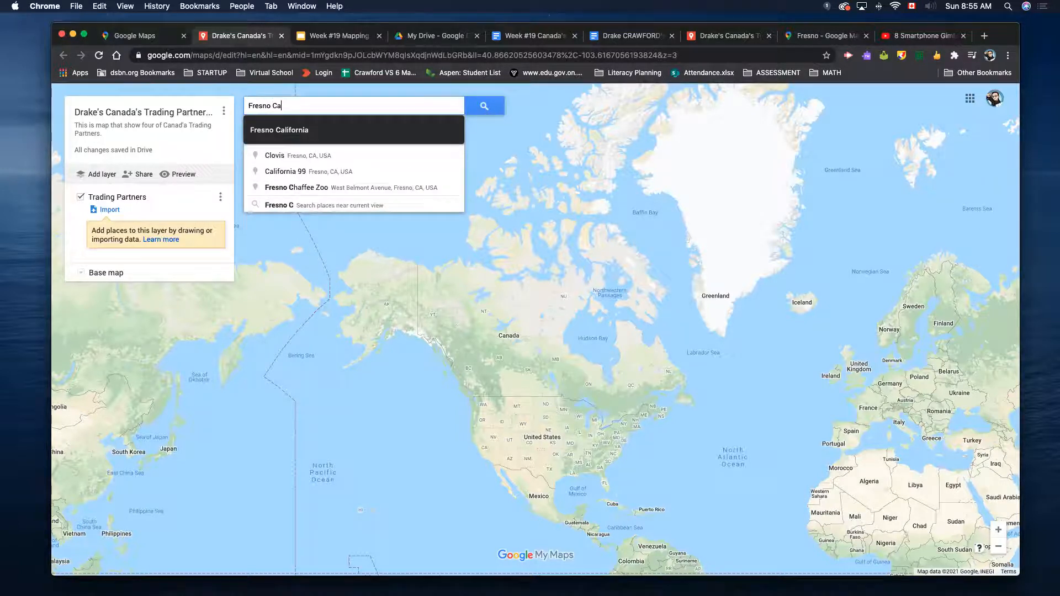
type("lifornia")
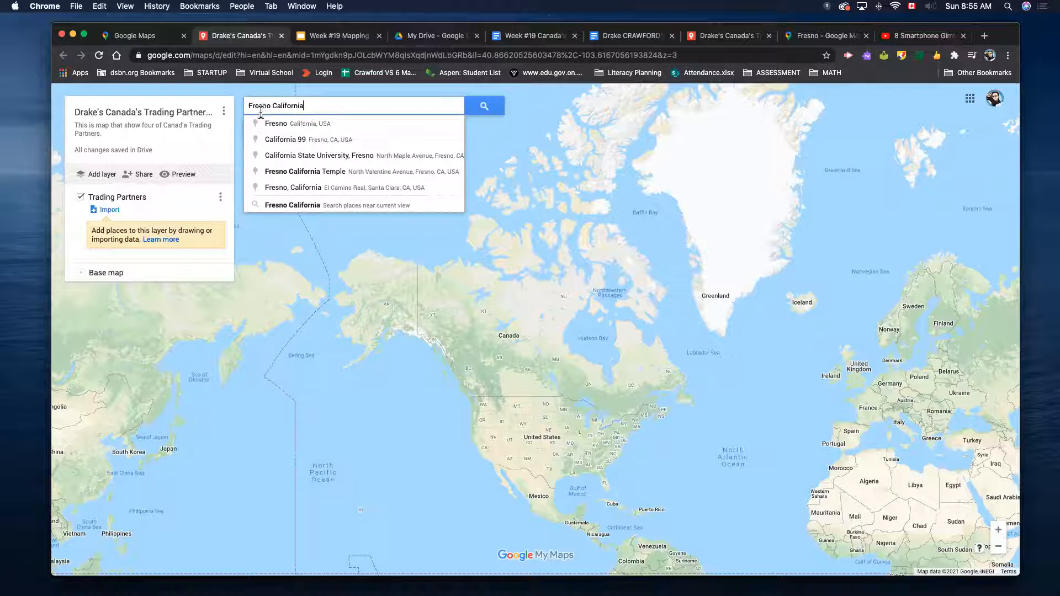
left_click(303, 126)
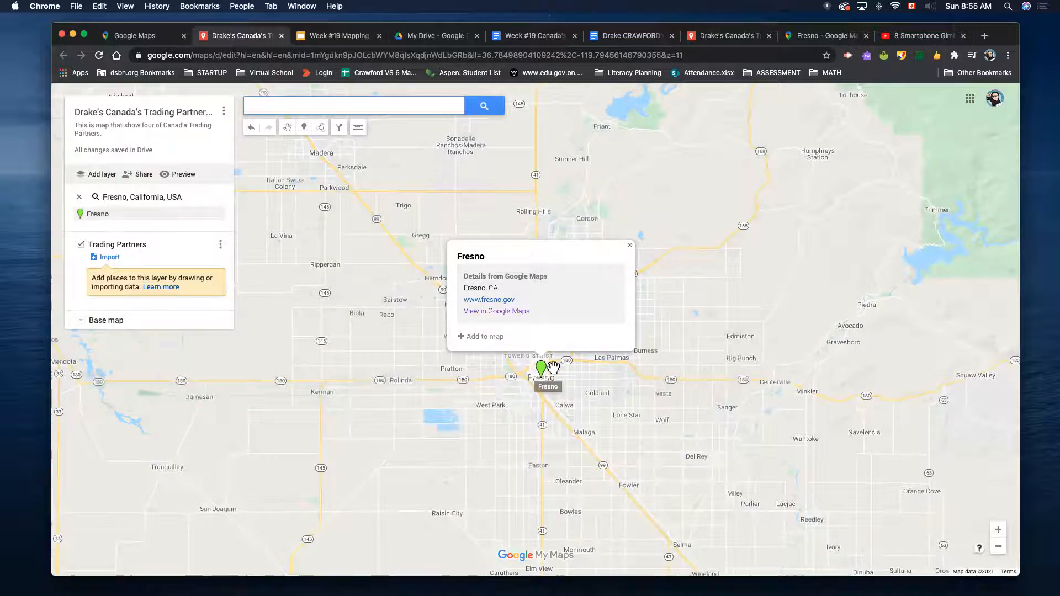
left_click(999, 530)
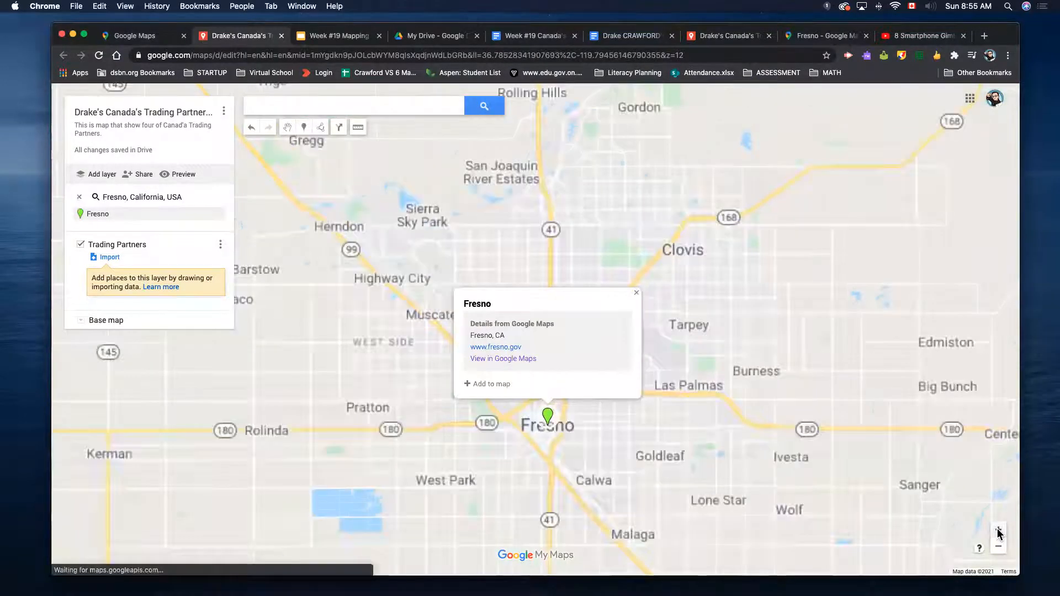
left_click(998, 530)
left_click_drag(742, 493, 748, 348)
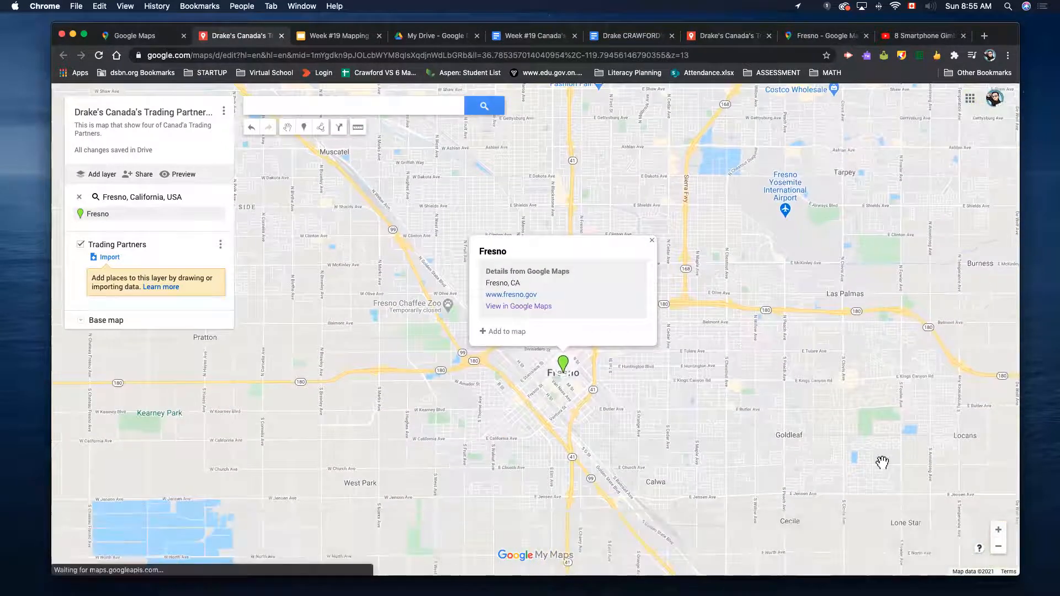
left_click(998, 530)
left_click_drag(772, 448, 766, 386)
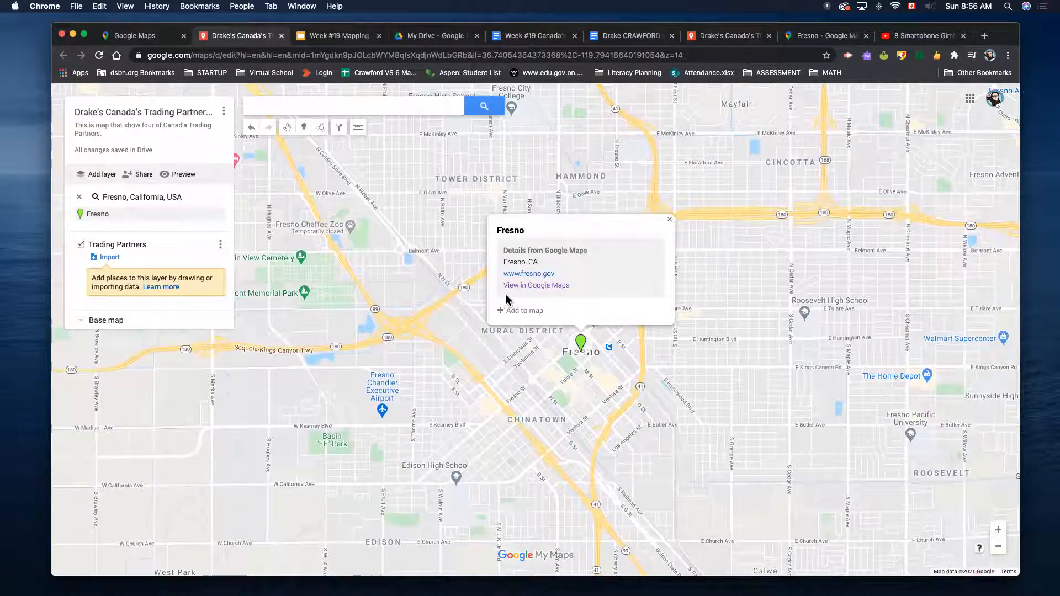
Circle the Fresno card's "Add to map" option with the annotation pen, set its size to 75%, and clear the markings.
left_click(902, 55)
mouse_move(554, 306)
left_mouse_down()
mouse_move(523, 299)
mouse_move(474, 317)
mouse_move(554, 325)
mouse_move(552, 296)
left_mouse_up()
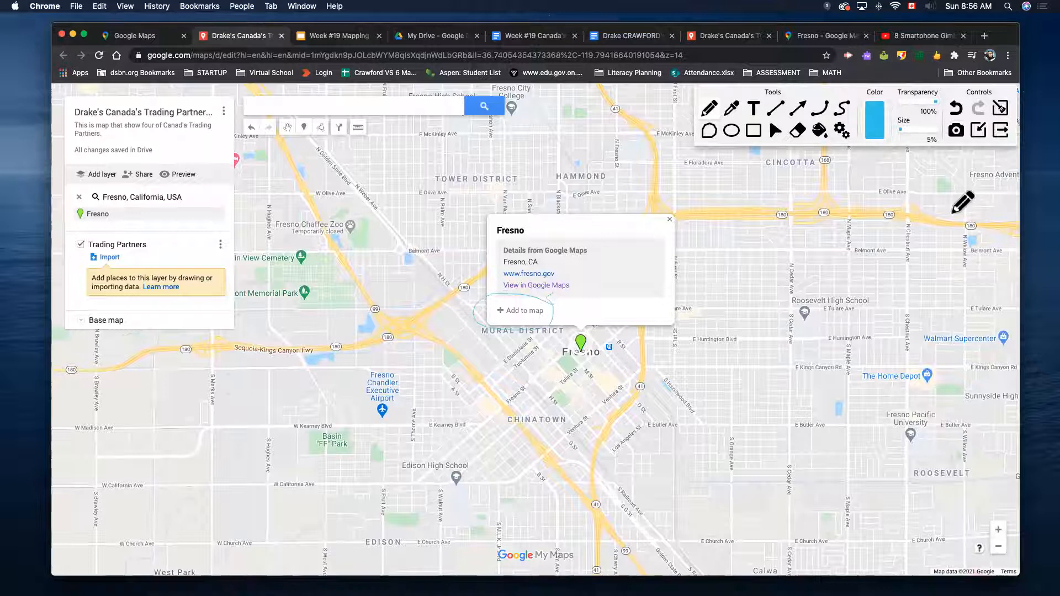
left_click(904, 129)
left_click(926, 129)
mouse_move(555, 304)
left_mouse_down()
mouse_move(479, 304)
mouse_move(500, 334)
mouse_move(551, 324)
mouse_move(553, 301)
left_mouse_up()
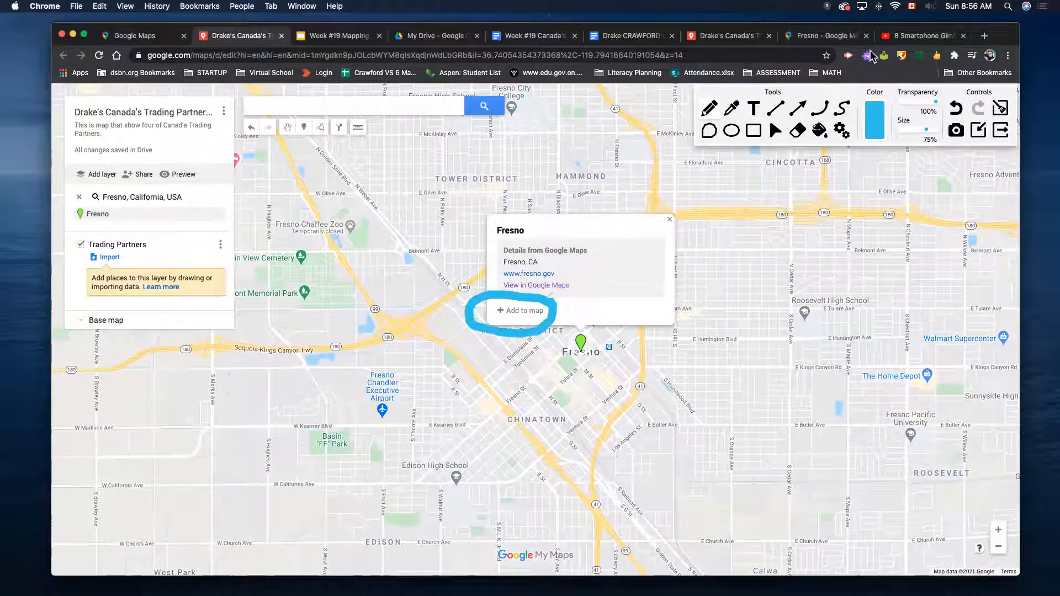
left_click(1002, 113)
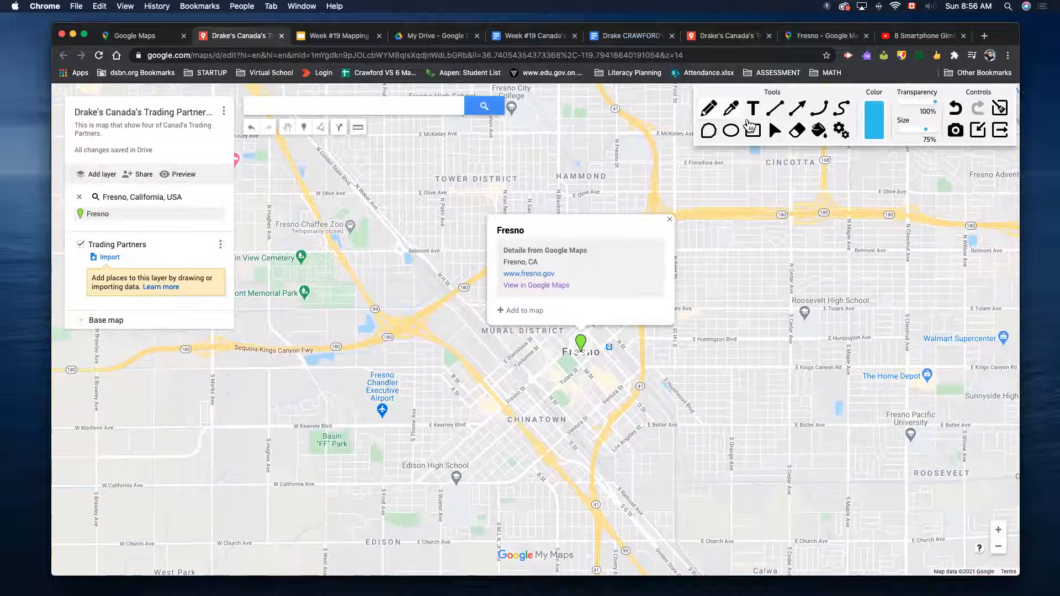
left_click(771, 131)
Add the found Fresno place to the Trading Partners layer and colour its marker light red.
left_click(537, 311)
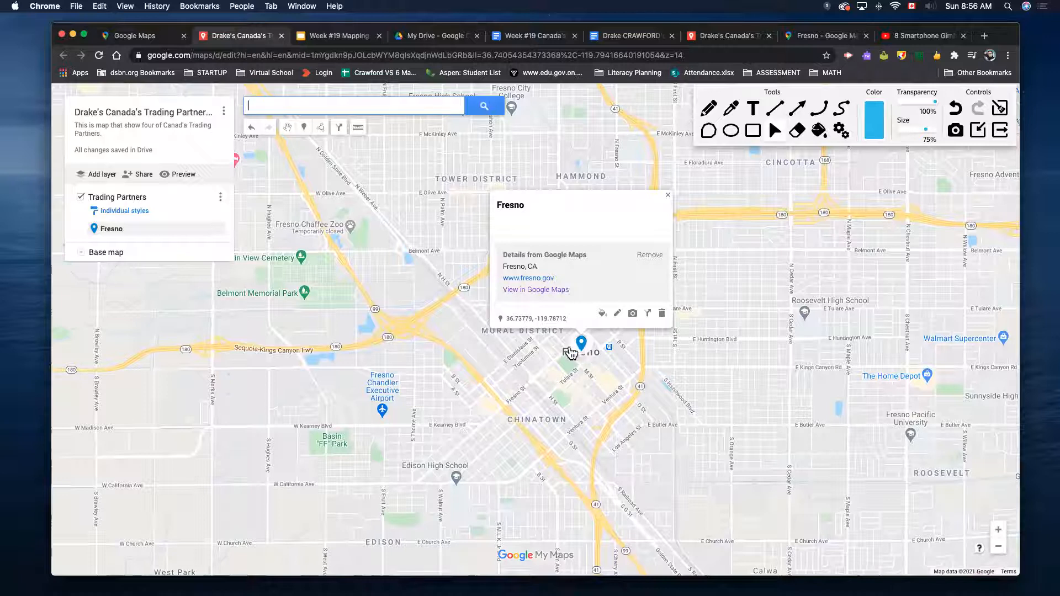
left_click(602, 317)
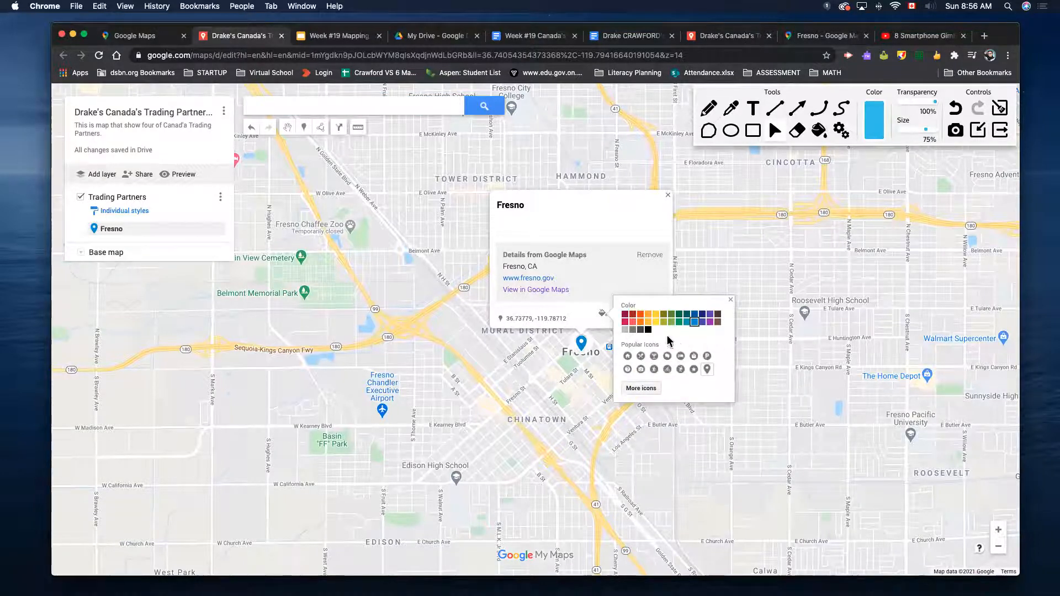
left_click(633, 323)
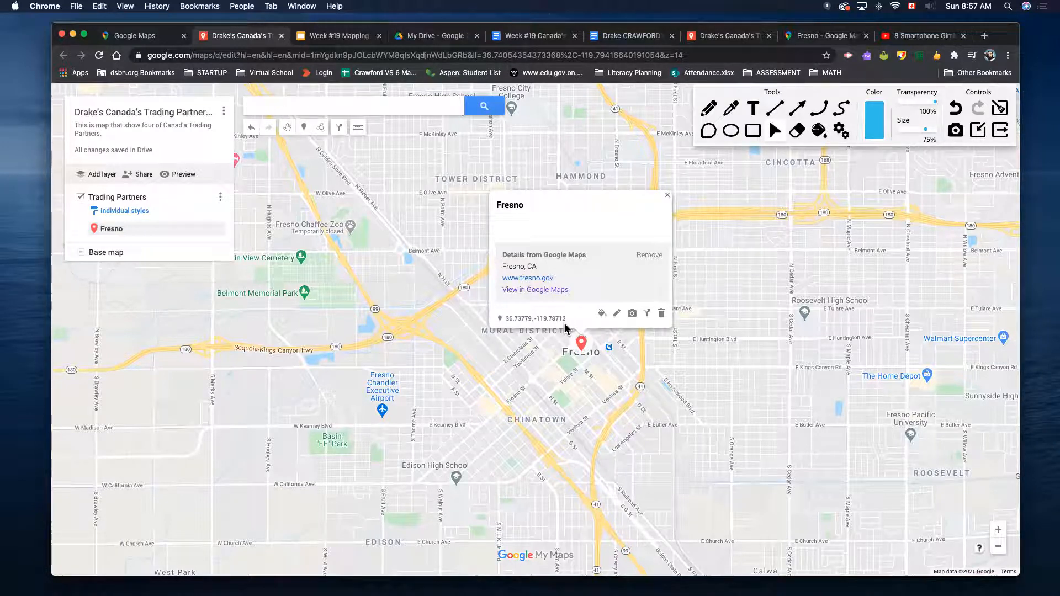
Retitle the Fresno marker as "Fresno, California Almonds".
left_click(617, 319)
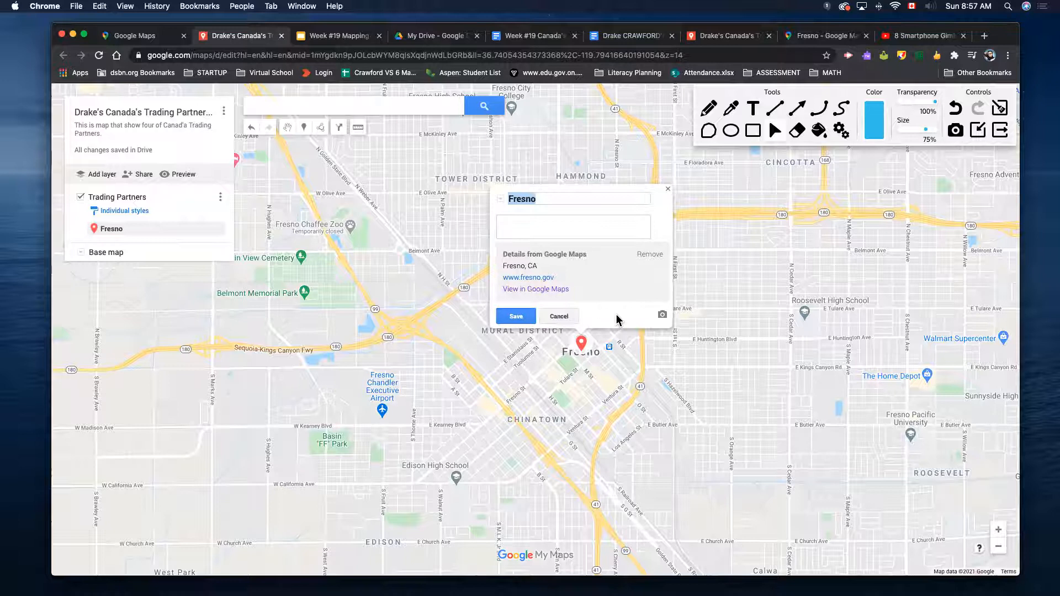
left_click(544, 199)
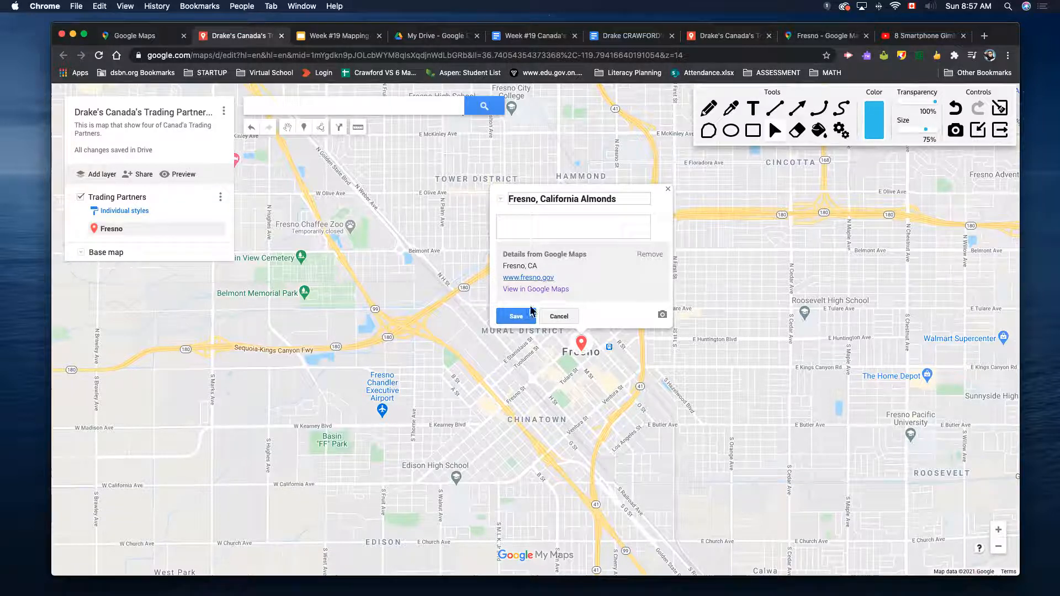
left_click(514, 226)
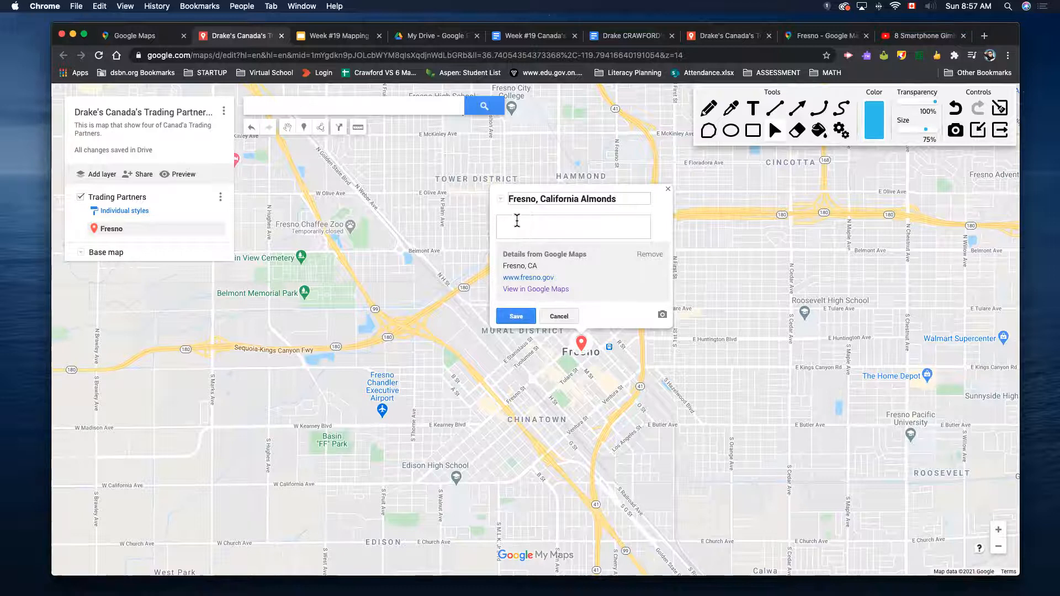
Switch to the trading partners companion guide in Google Docs and copy the almond import's absolute location, 36.7° N, 119.8° W.
left_click(612, 37)
scroll(507, 377, "up", 5)
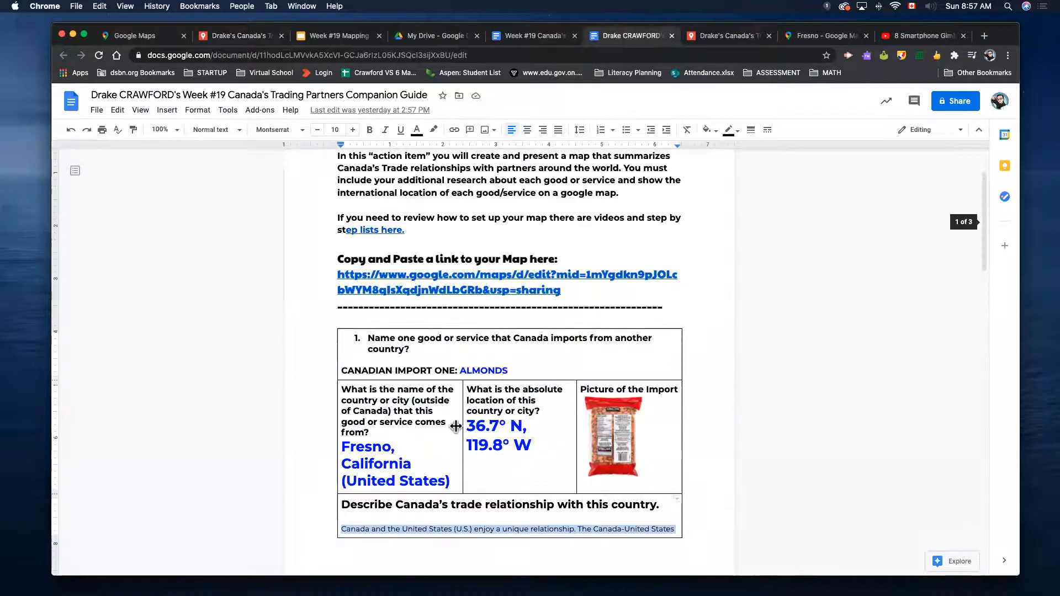
scroll(526, 453, "down", 1)
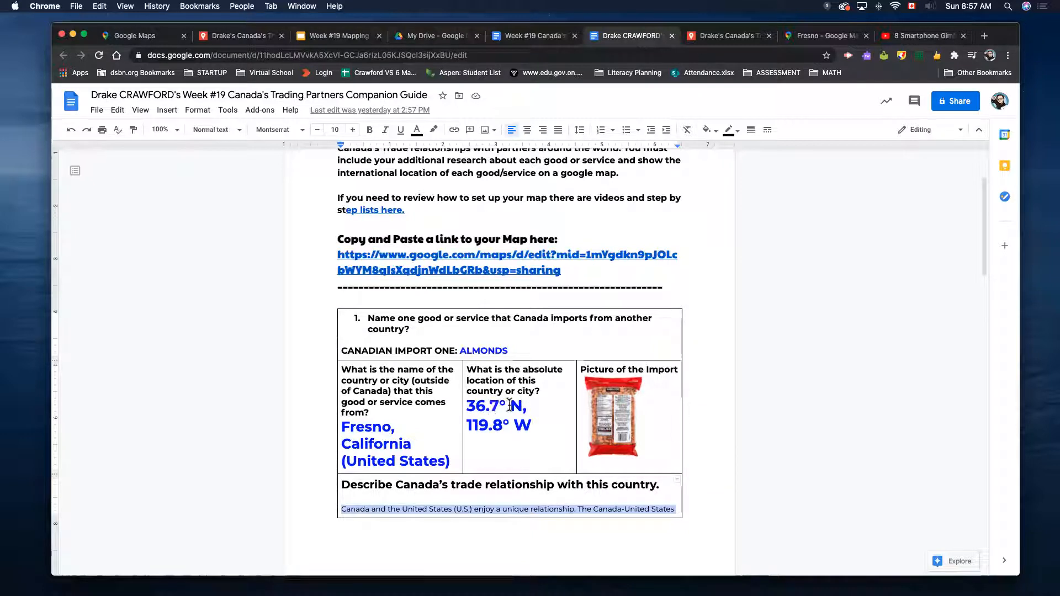
type(",")
left_click_drag(532, 426, 468, 409)
key("super+c")
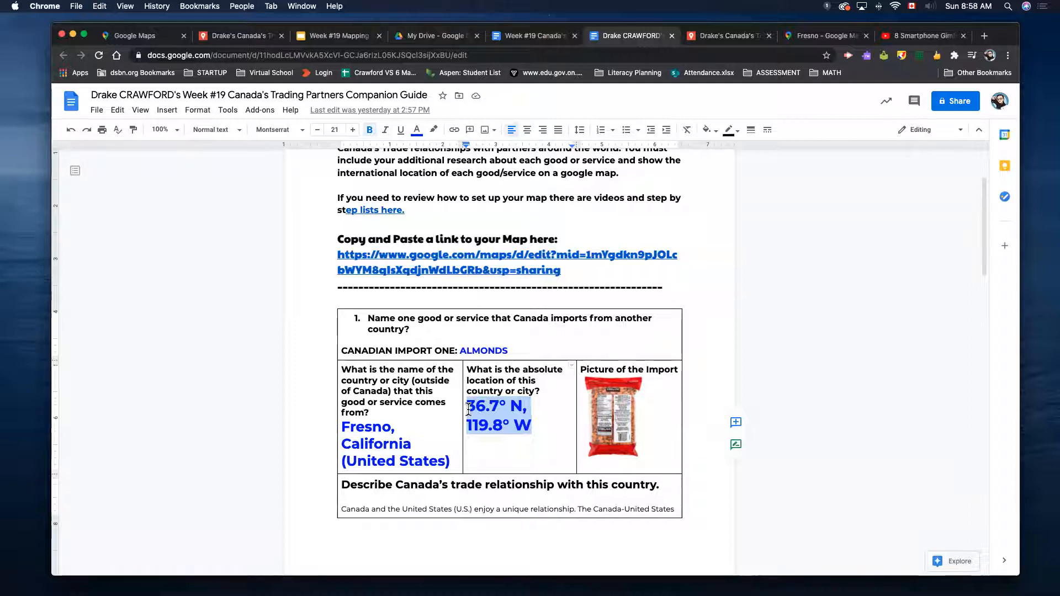
Back in the trading partners map, paste 36.7° N, 119.8° W as the Fresno marker's description and save it.
left_click(726, 36)
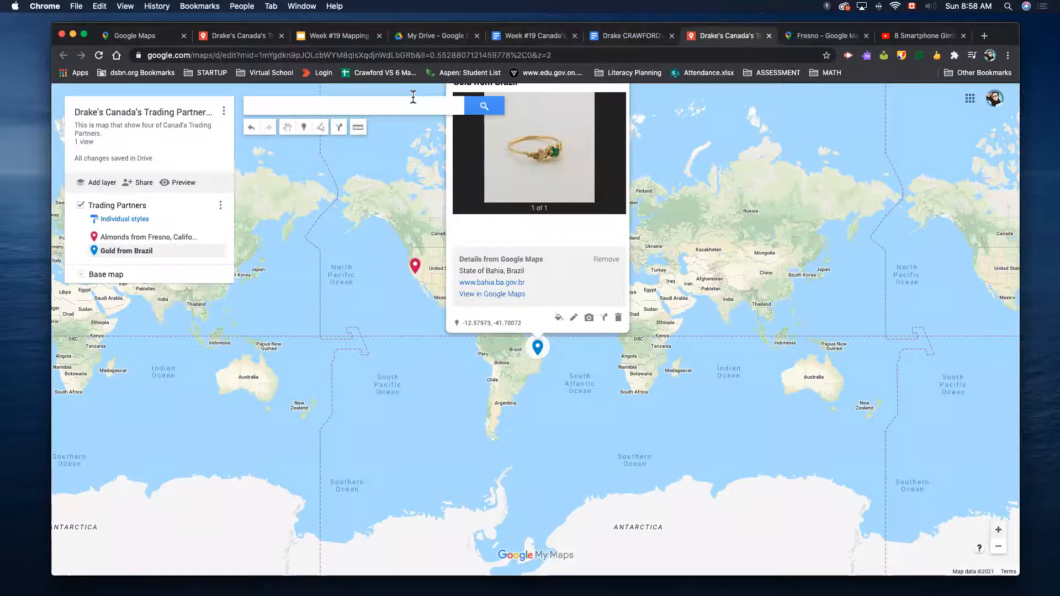
left_click(228, 36)
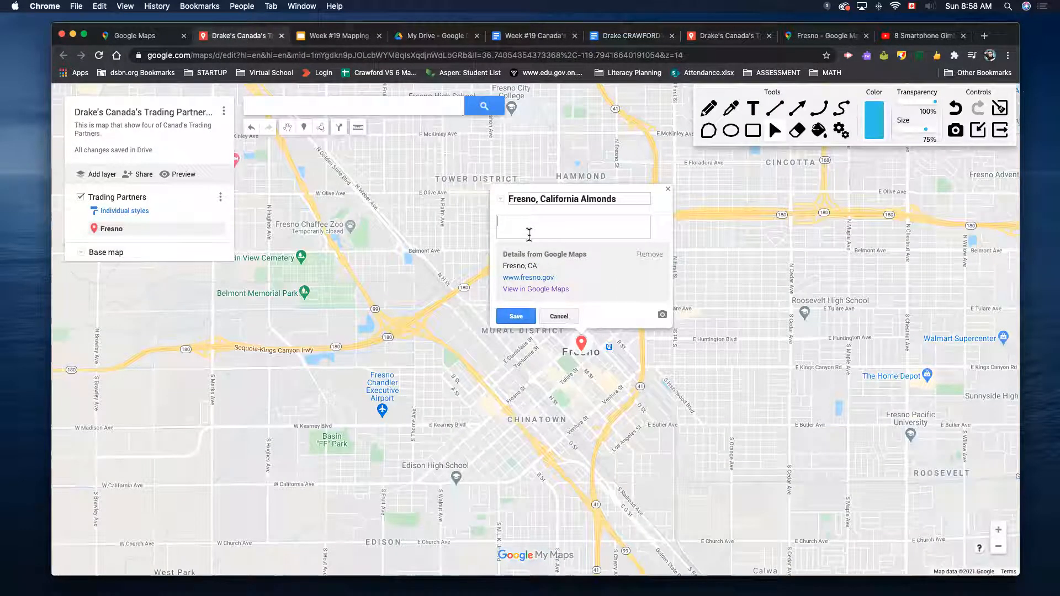
key("super+v")
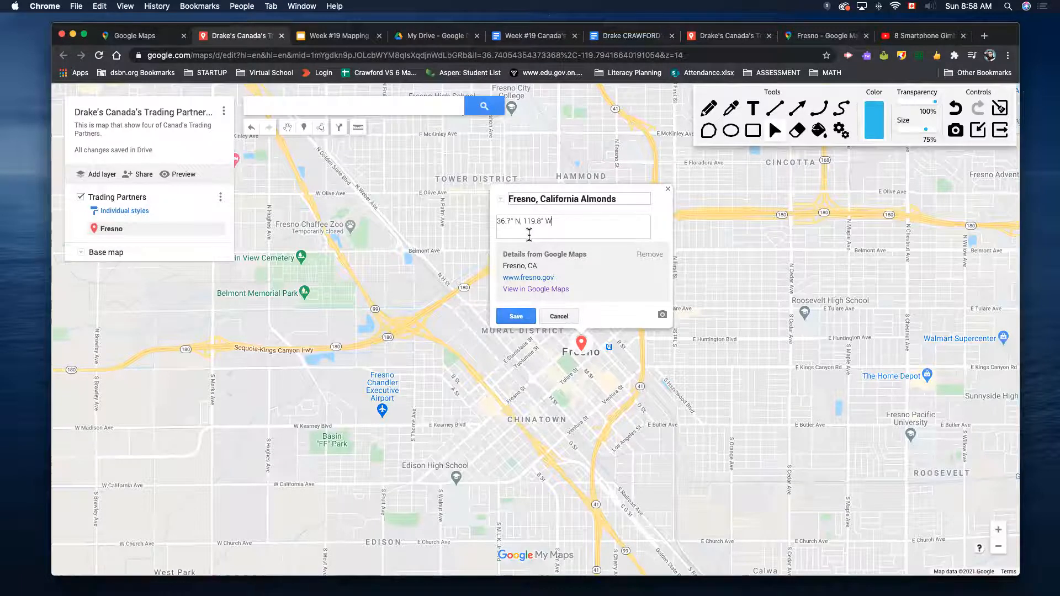
left_click(517, 317)
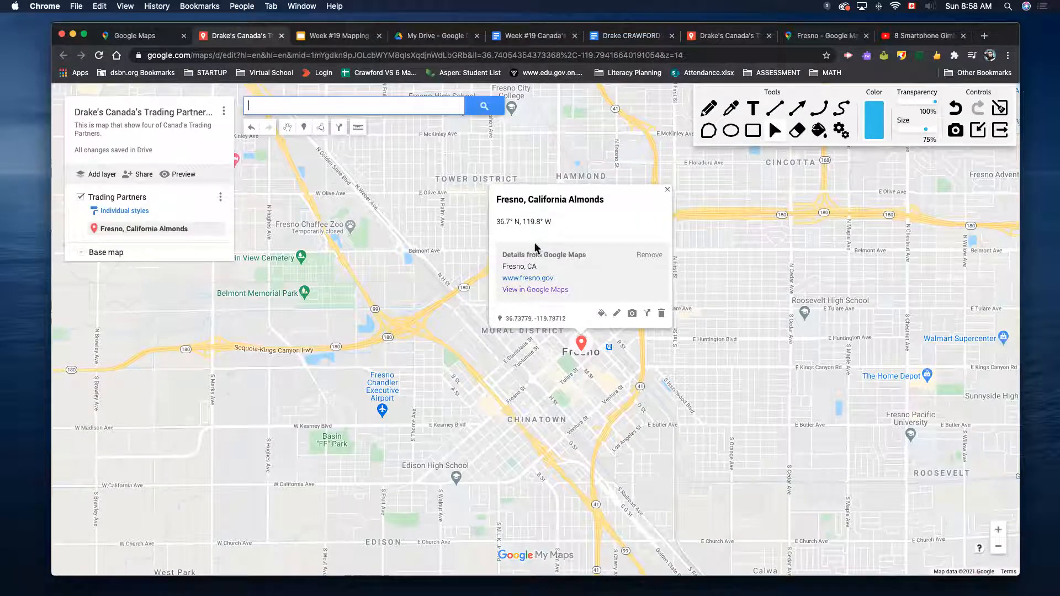
Open the Fresno marker's description for editing, and copy the almond import's full trade relationship text from the companion guide in Google Docs.
left_click(617, 313)
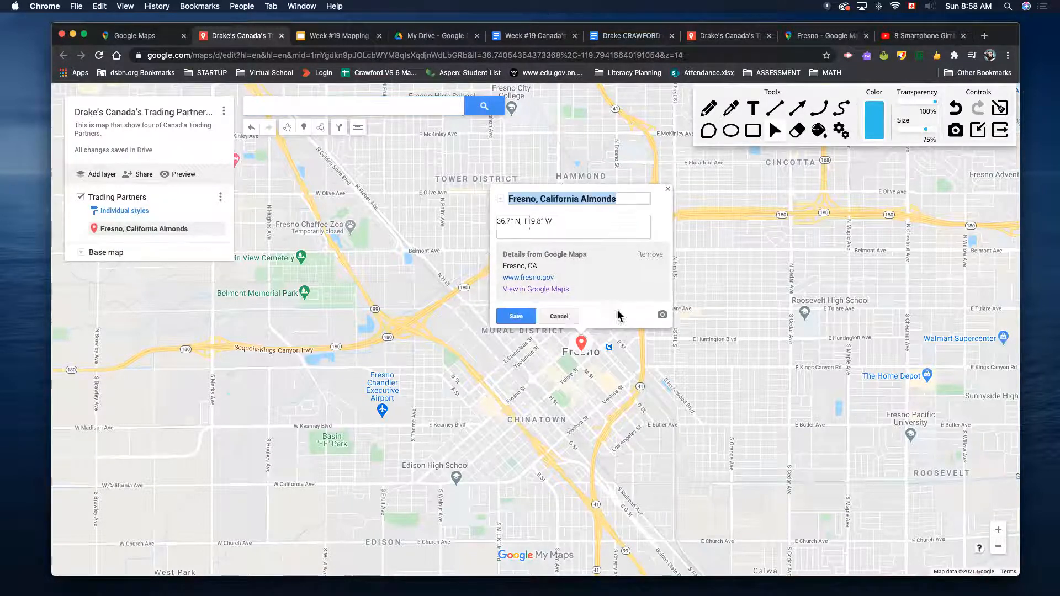
left_click(558, 223)
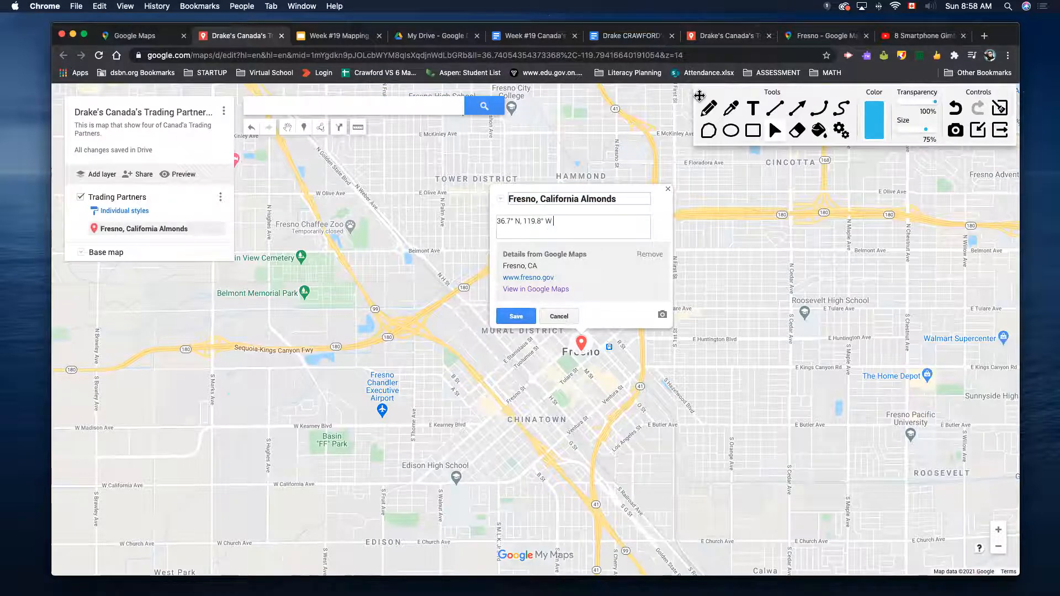
left_click(622, 37)
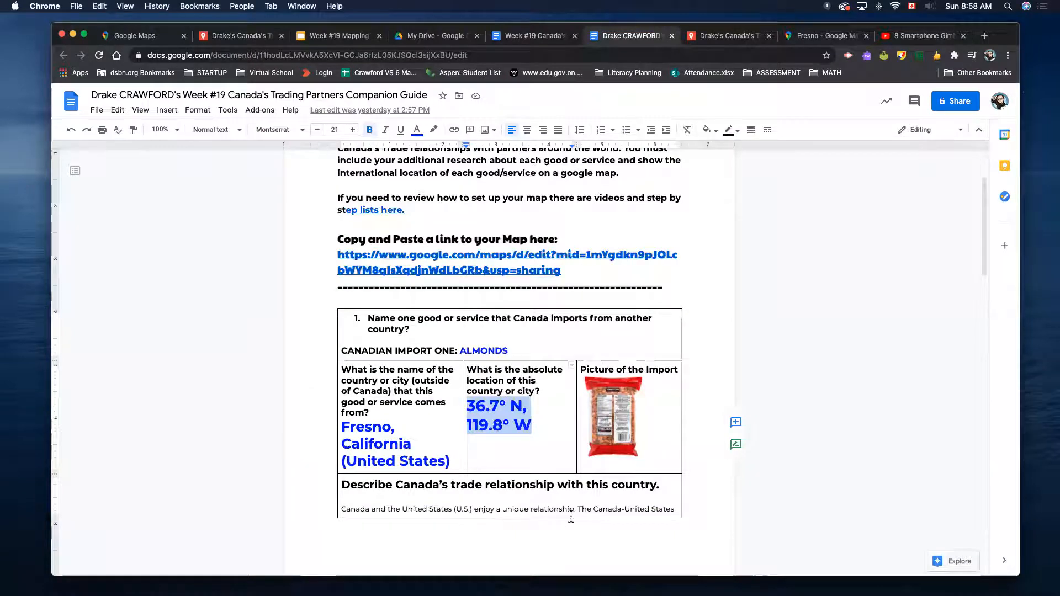
scroll(531, 466, "down", 10)
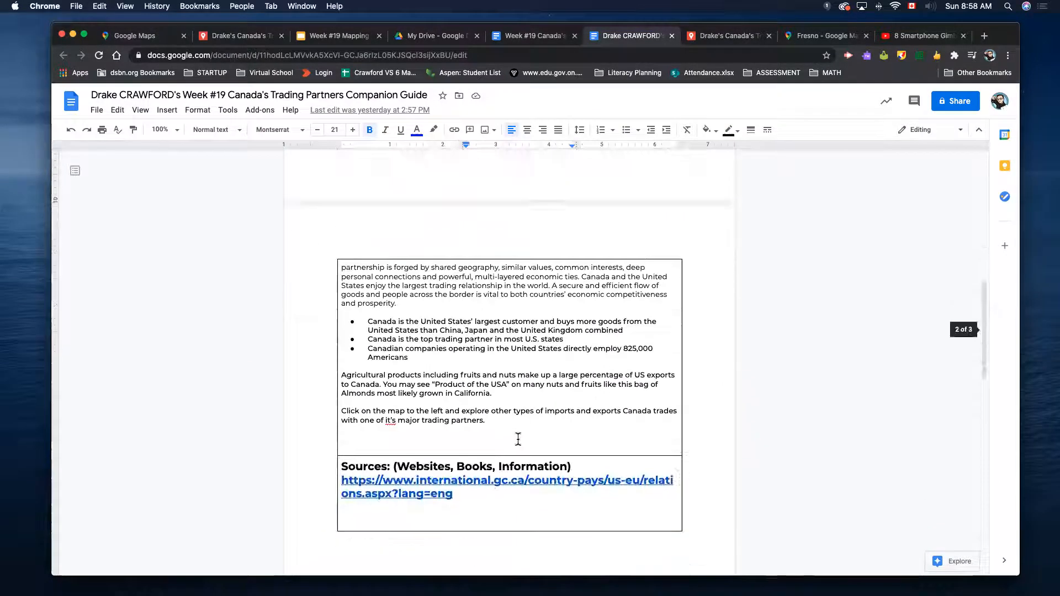
scroll(442, 492, "up", 3)
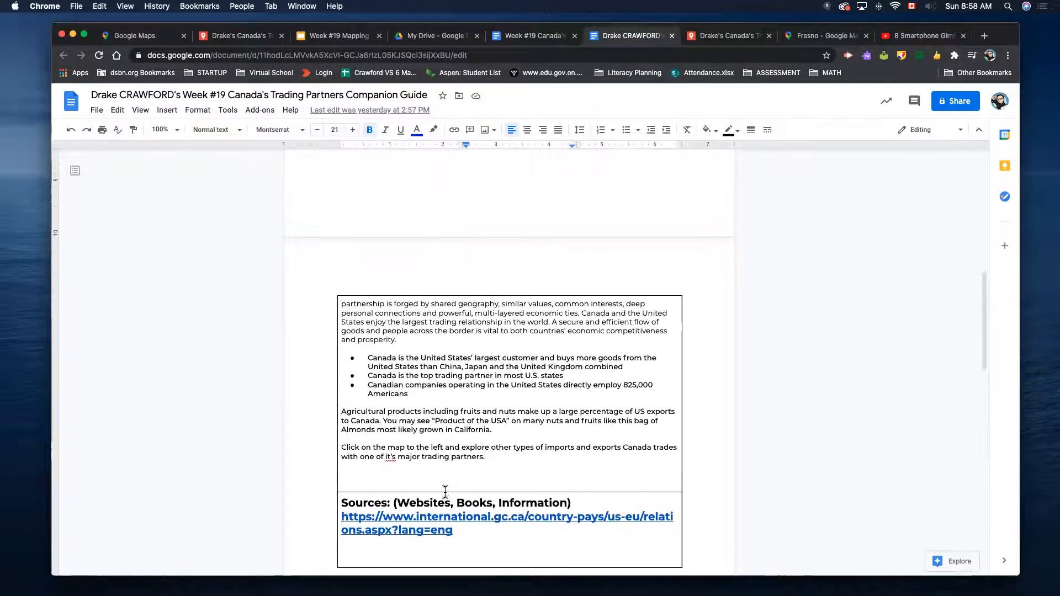
left_click_drag(486, 494, 333, 418)
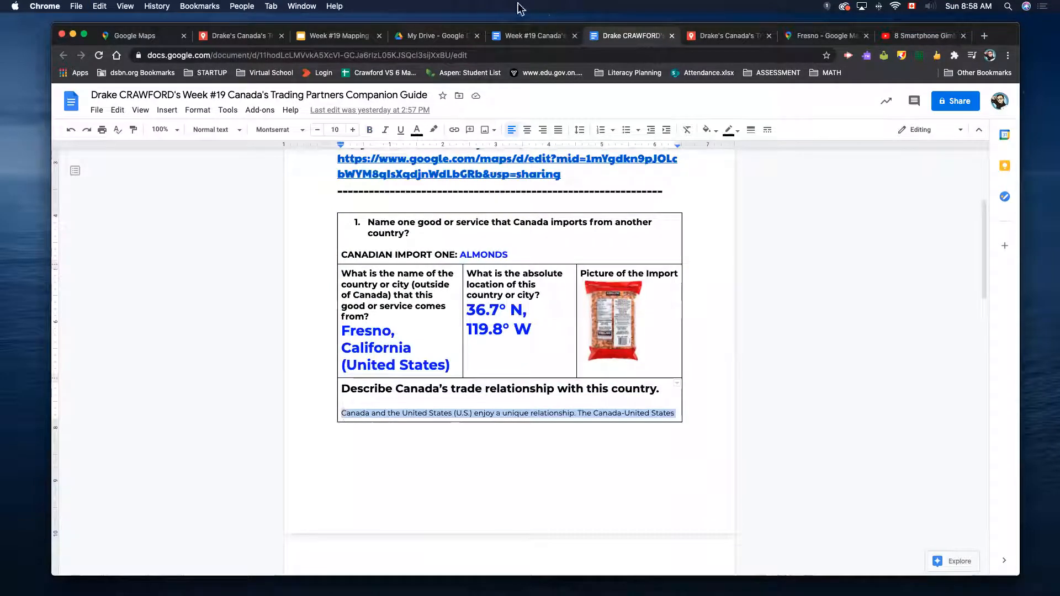
Back in the trading partners map, paste the copied trade relationship text after the coordinates in the Fresno marker's description and save it.
left_click_drag(1007, 40, 1008, 48)
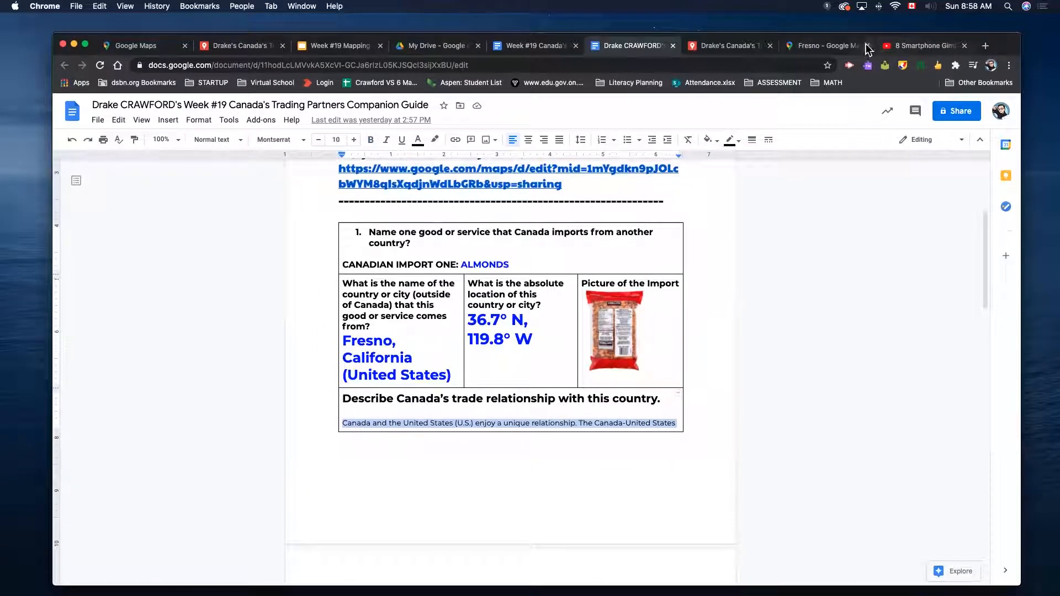
left_click(821, 47)
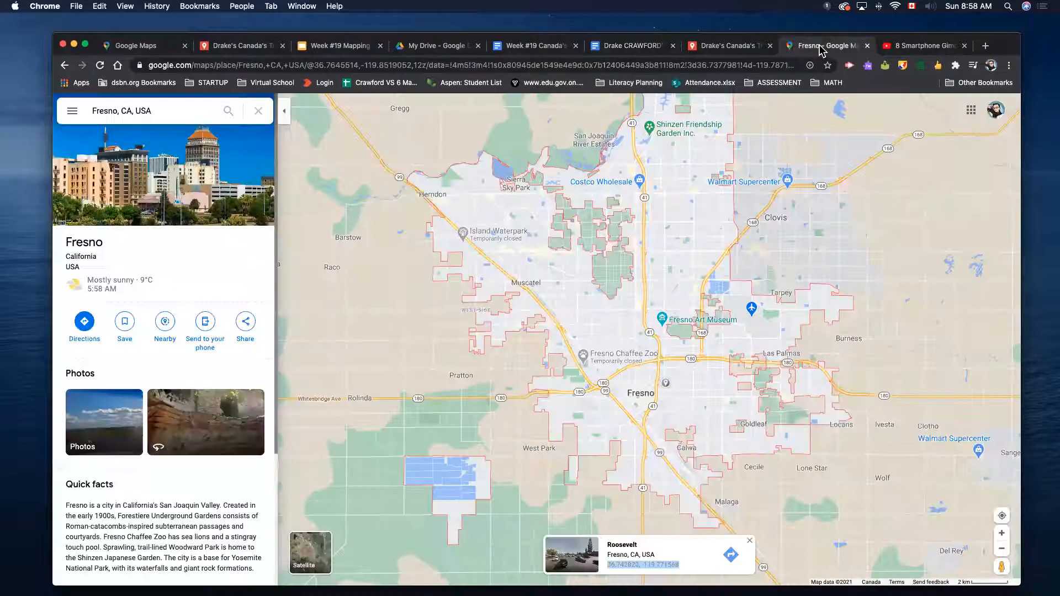
left_click(718, 46)
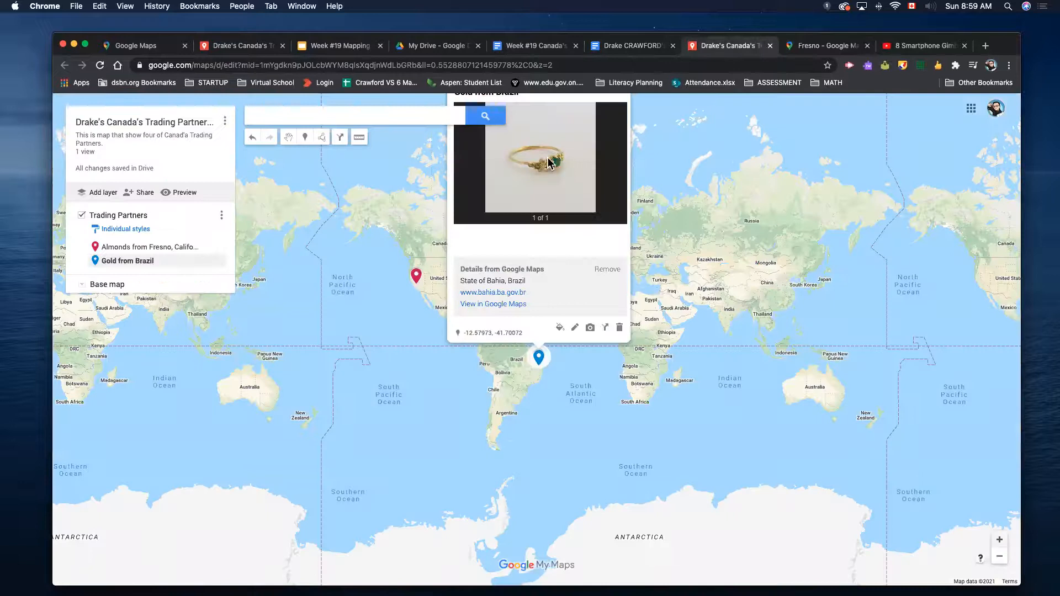
left_click(232, 46)
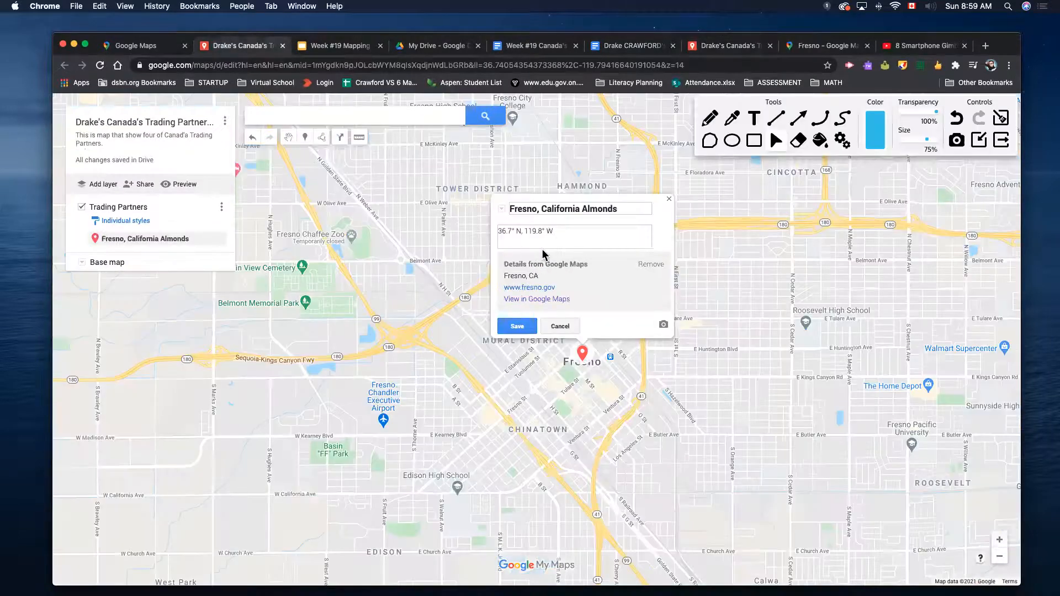
left_click(517, 326)
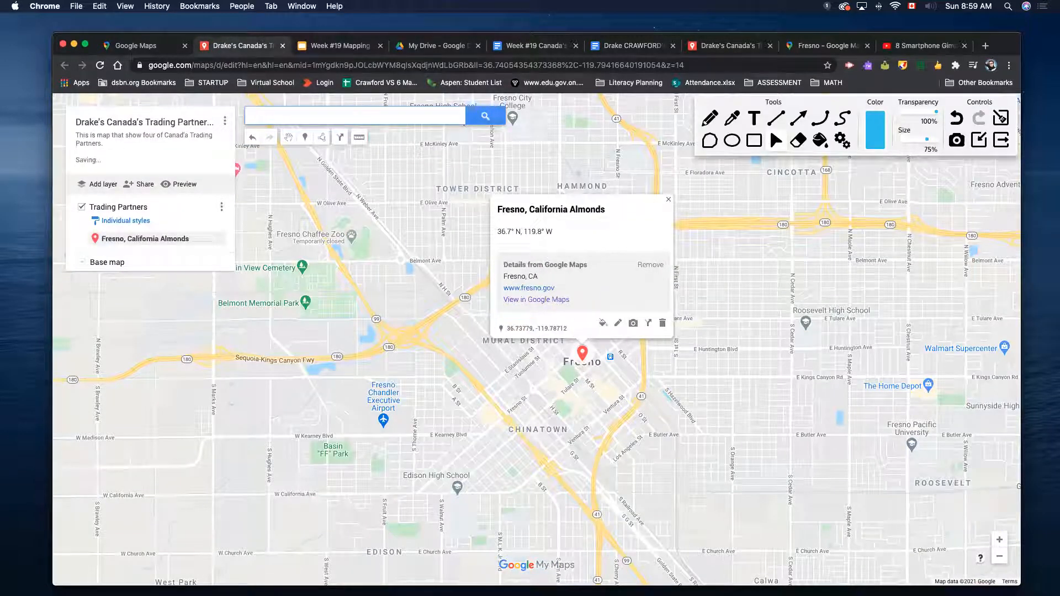
left_click(618, 323)
left_click(575, 238)
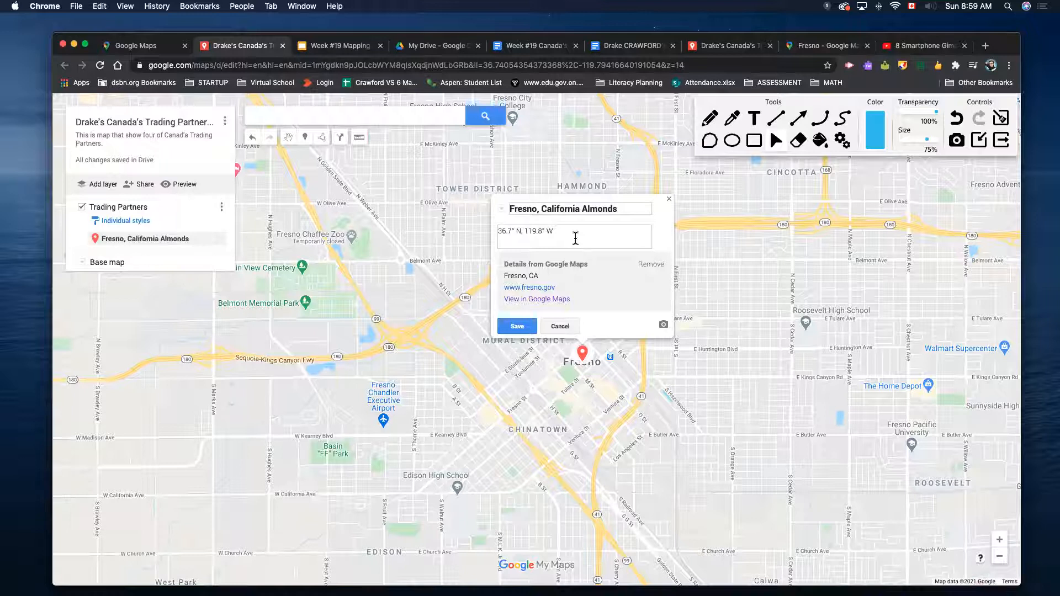
key("super+v")
scroll(571, 232, "up", 4)
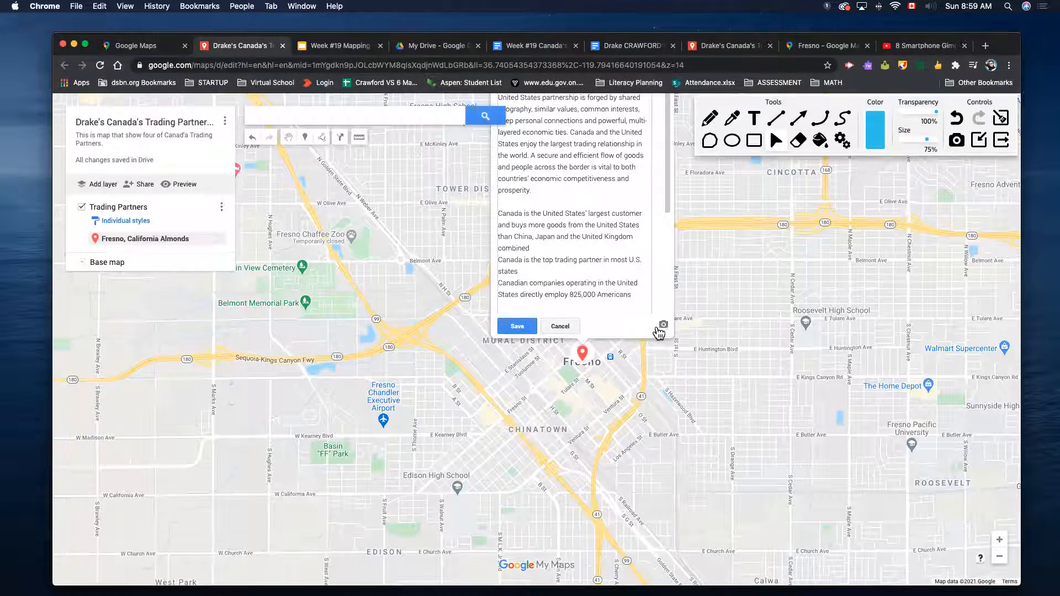
left_click(533, 328)
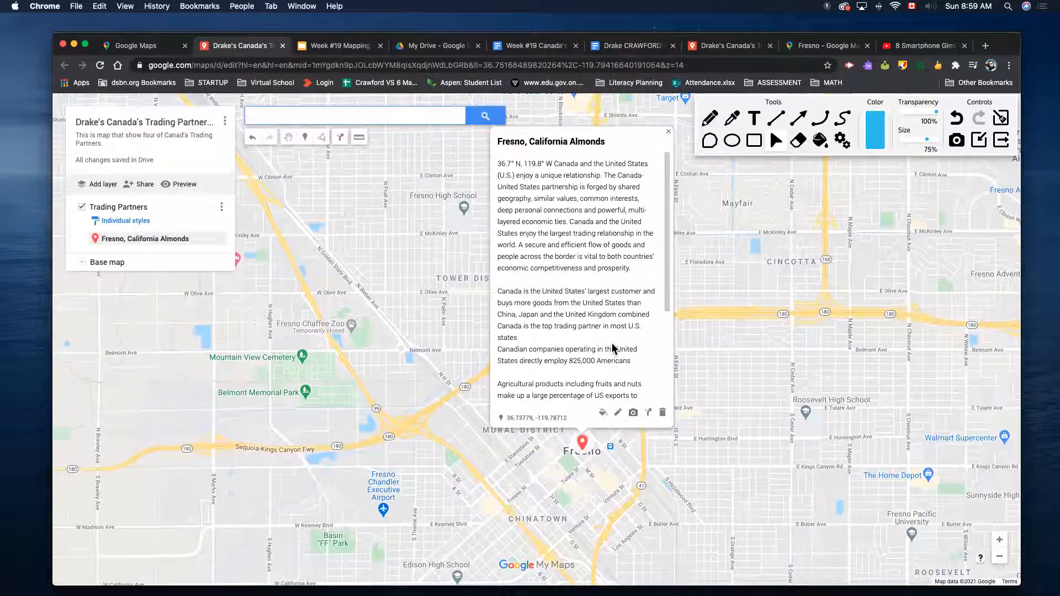
left_click_drag(668, 242, 662, 216)
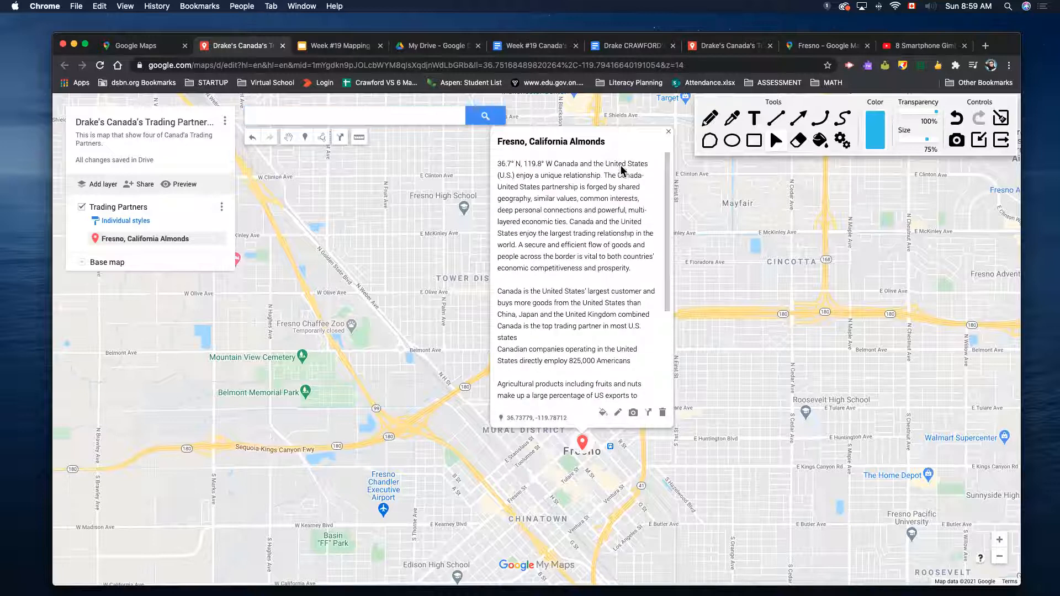
Open the image and video chooser for the Fresno, California Almonds marker with uploading from the device as the source.
left_click(633, 412)
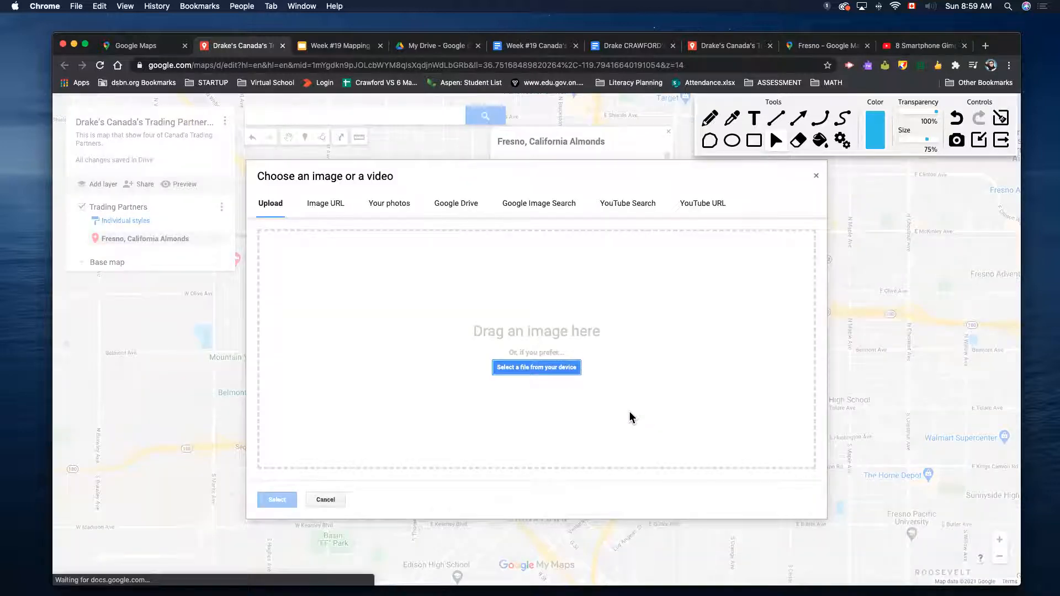
left_click(378, 205)
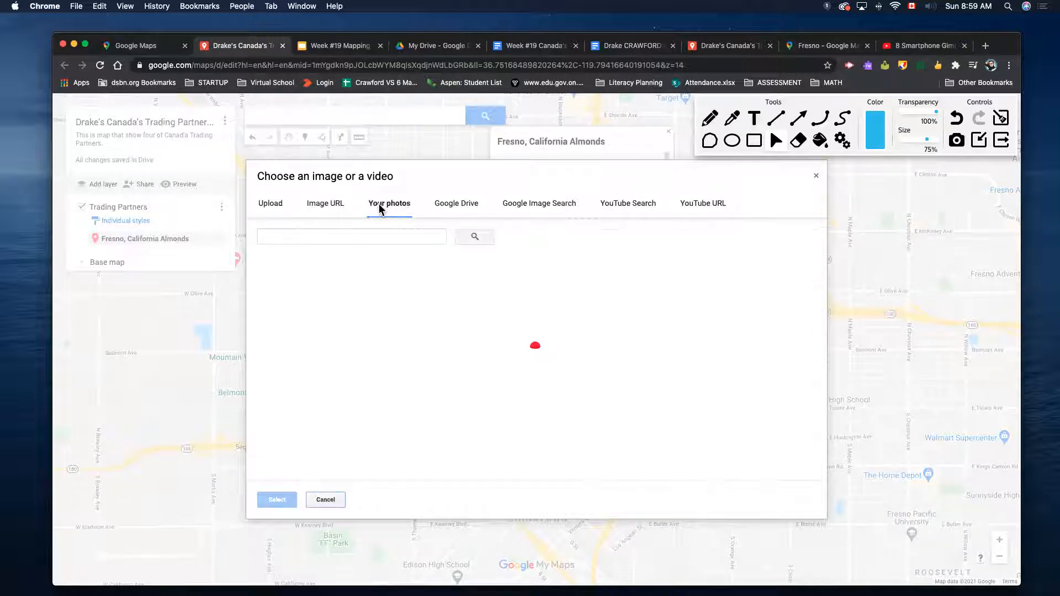
left_click(267, 206)
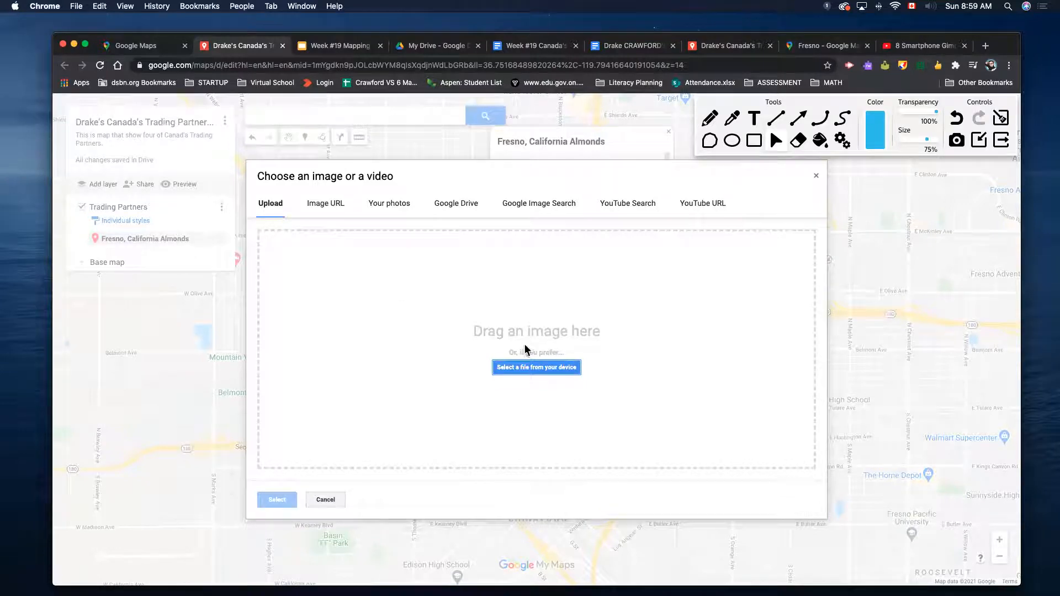
Preview the image files on the Desktop for a picture to upload to the marker, and close the file chooser without picking one.
left_click(525, 368)
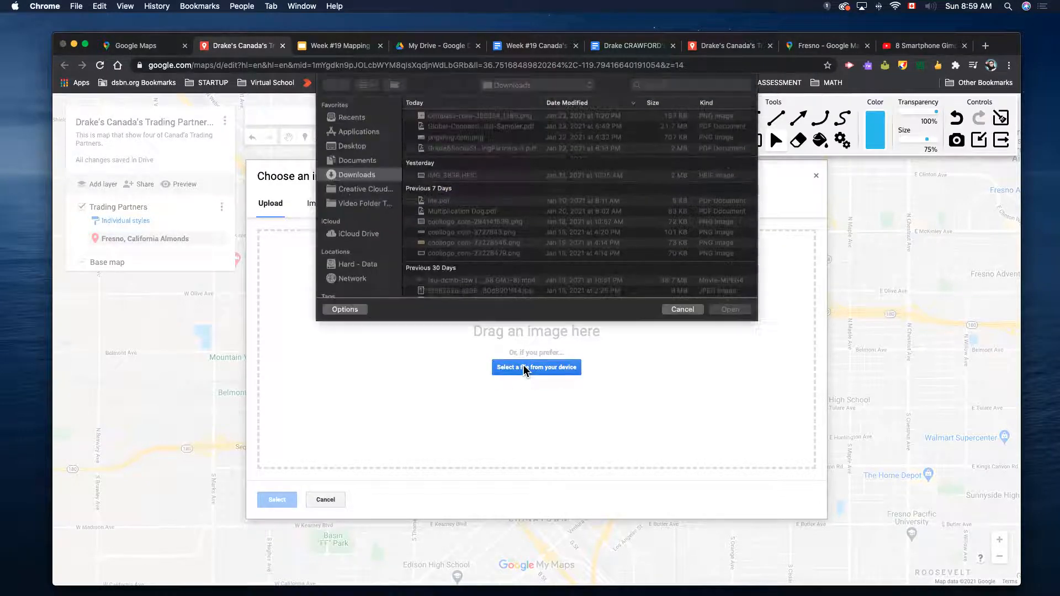
left_click(352, 147)
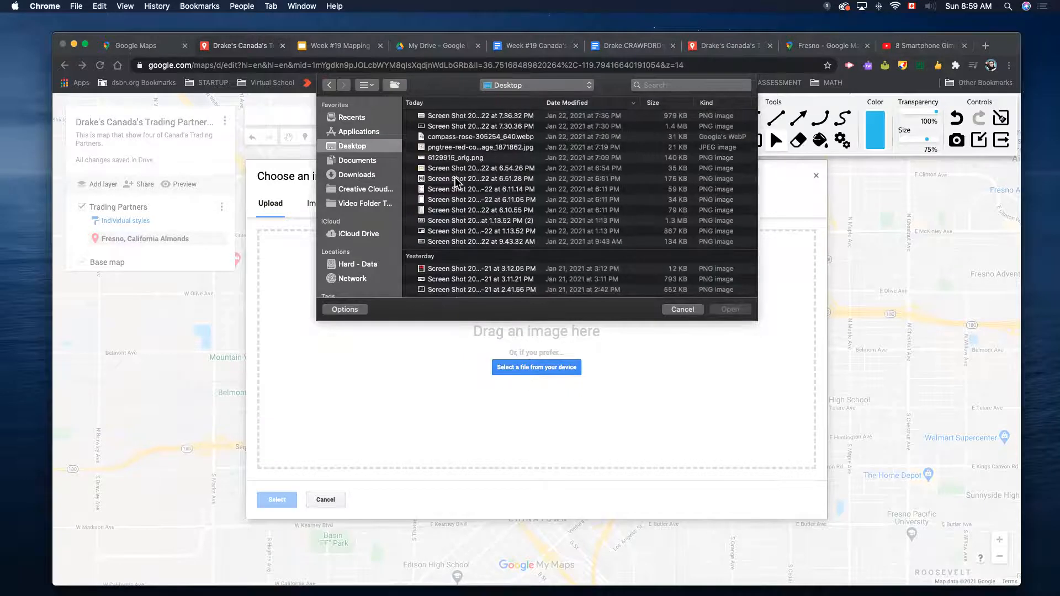
left_click(452, 180)
key("space")
key("space")
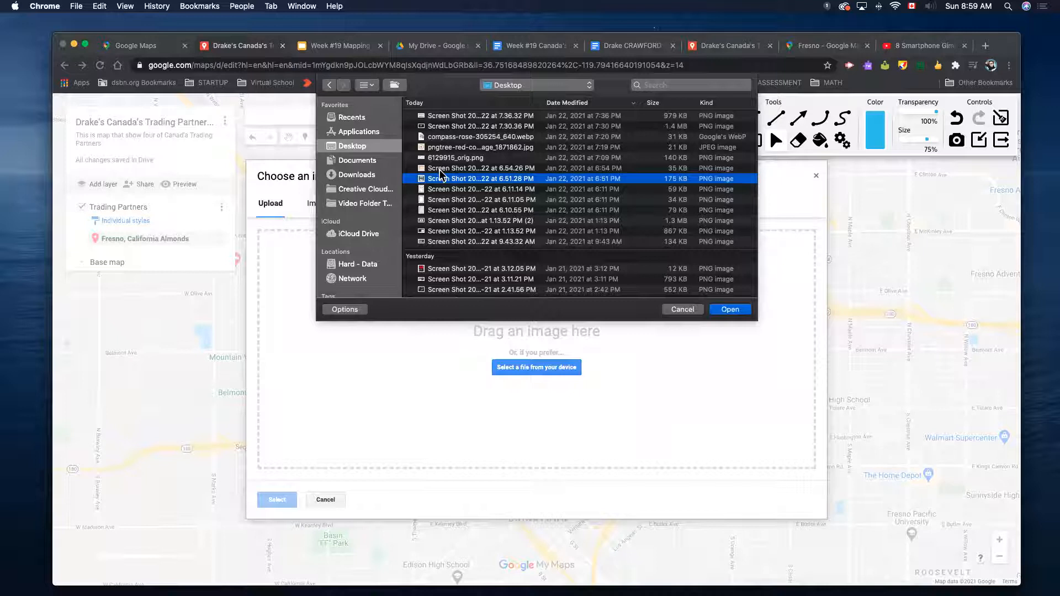
left_click(444, 200)
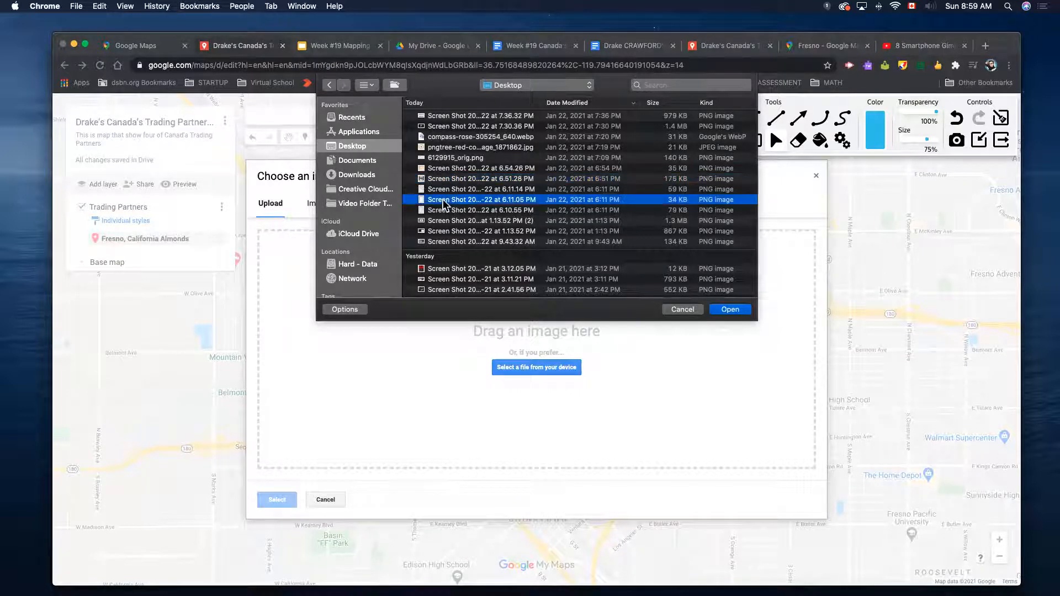
key("space")
key("space")
left_click(452, 212)
key("space")
key("space")
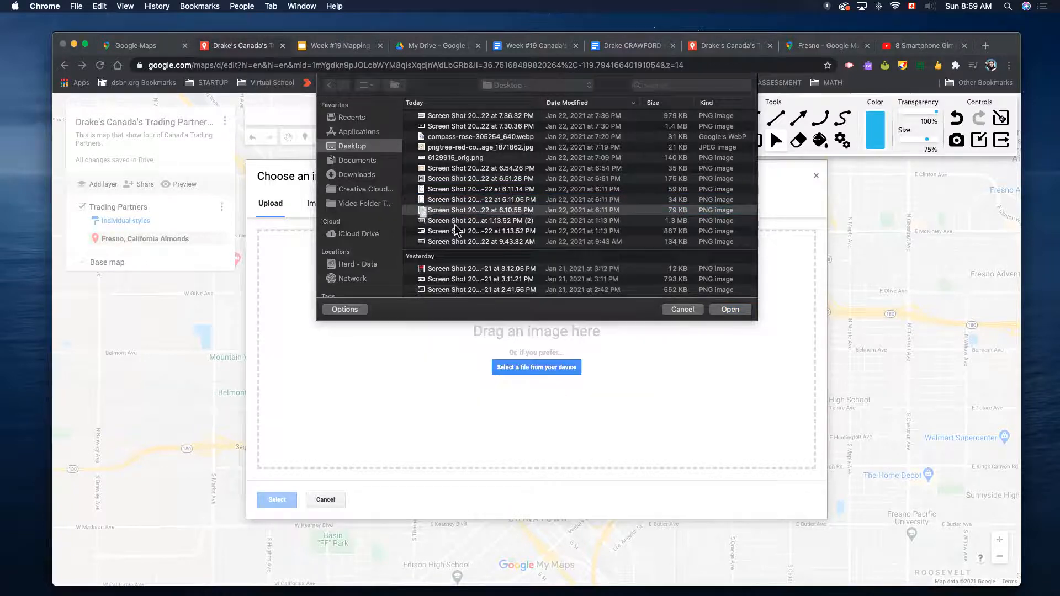
scroll(464, 243, "down", 5)
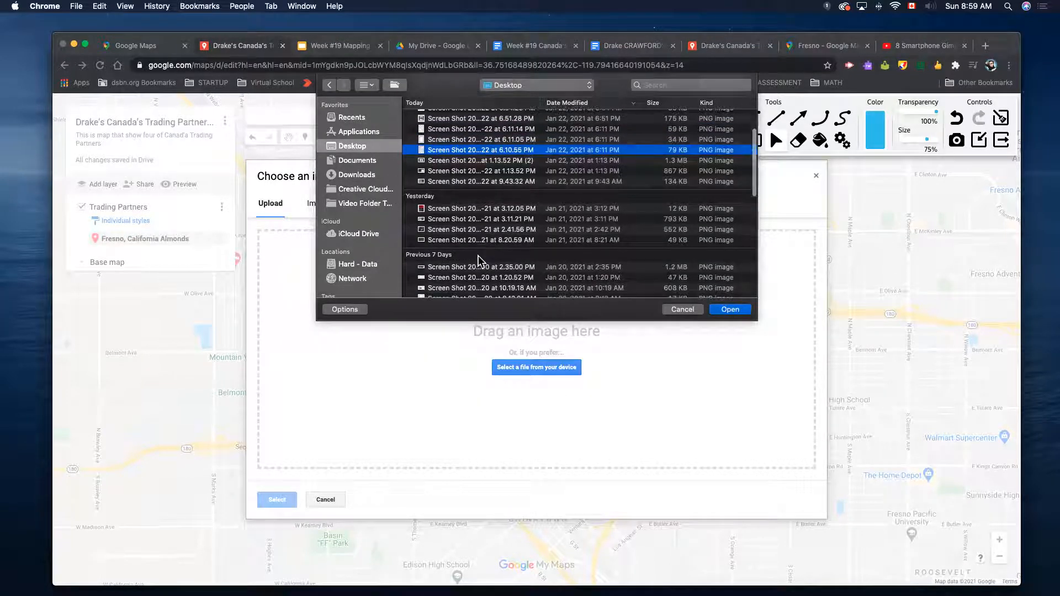
left_click(467, 205)
key("space")
key("space")
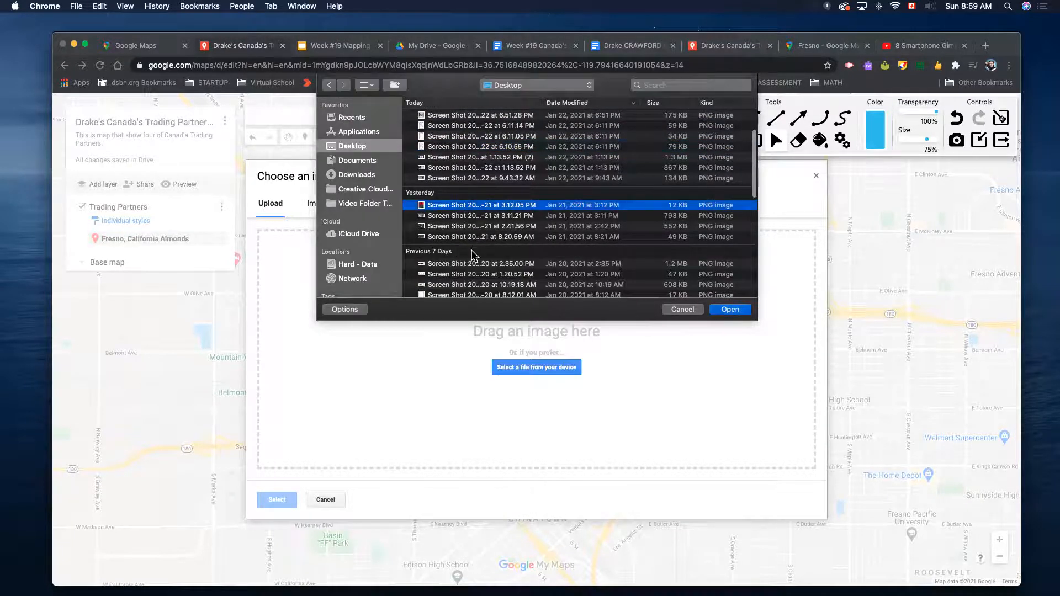
scroll(471, 255, "down", 3)
left_click(453, 262)
key("space")
key("space")
left_click(449, 255)
key("space")
key("space")
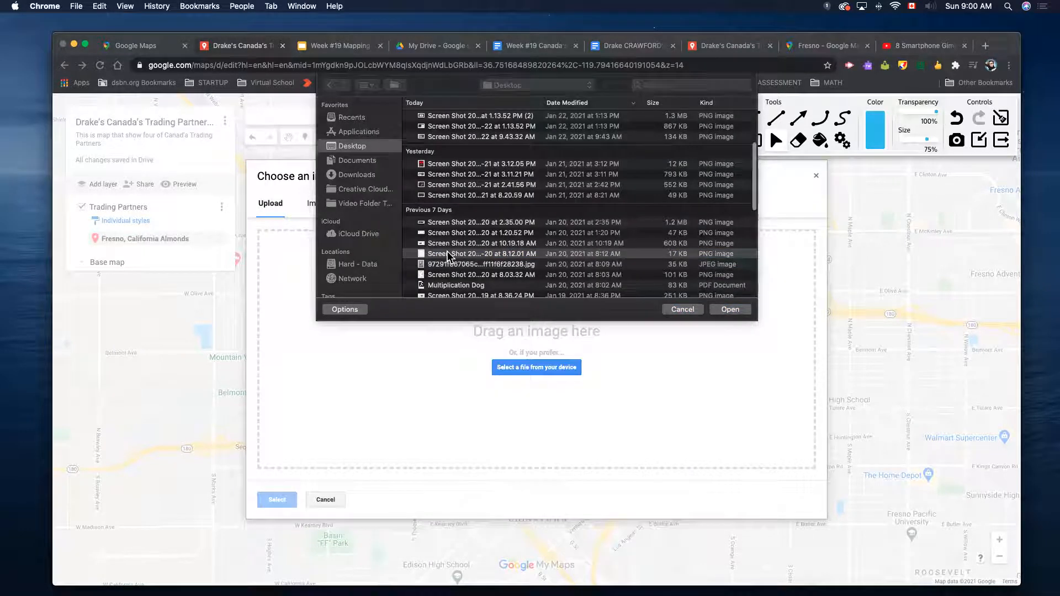
left_click(447, 243)
scroll(453, 246, "down", 5)
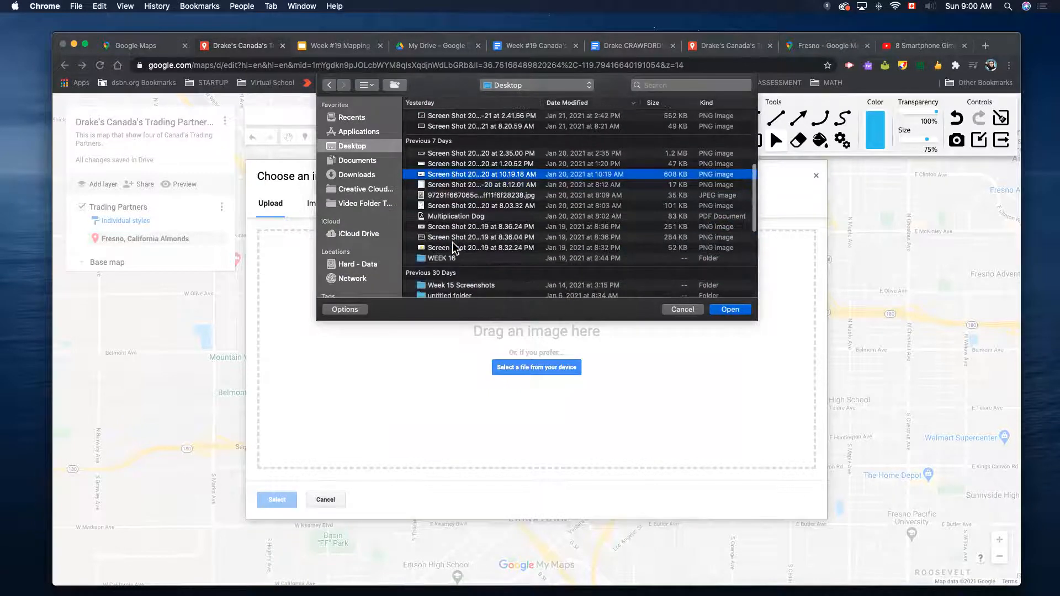
scroll(437, 236, "up", 6)
scroll(436, 235, "up", 5)
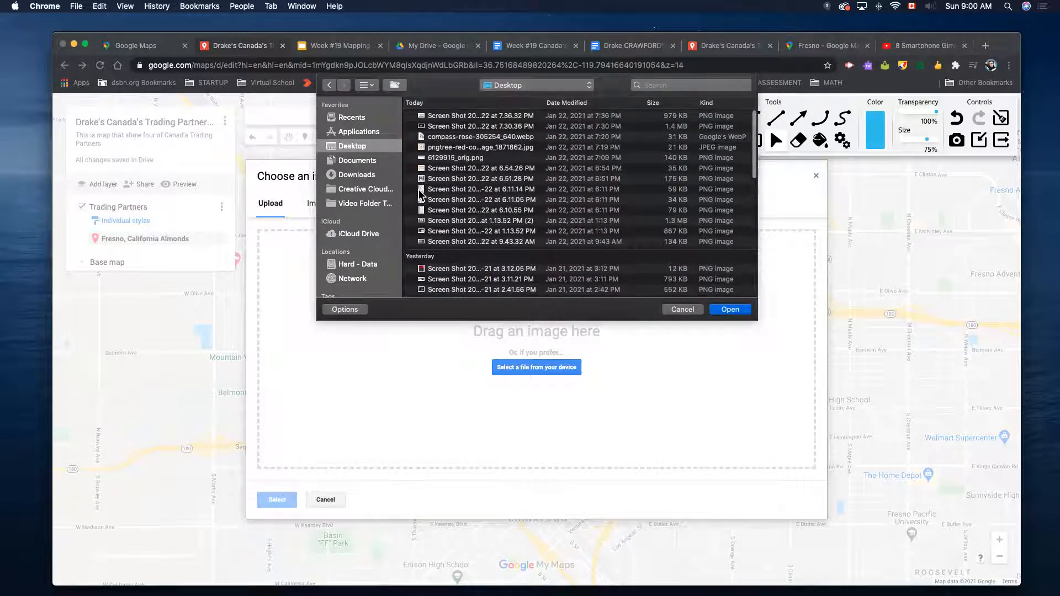
left_click(422, 190)
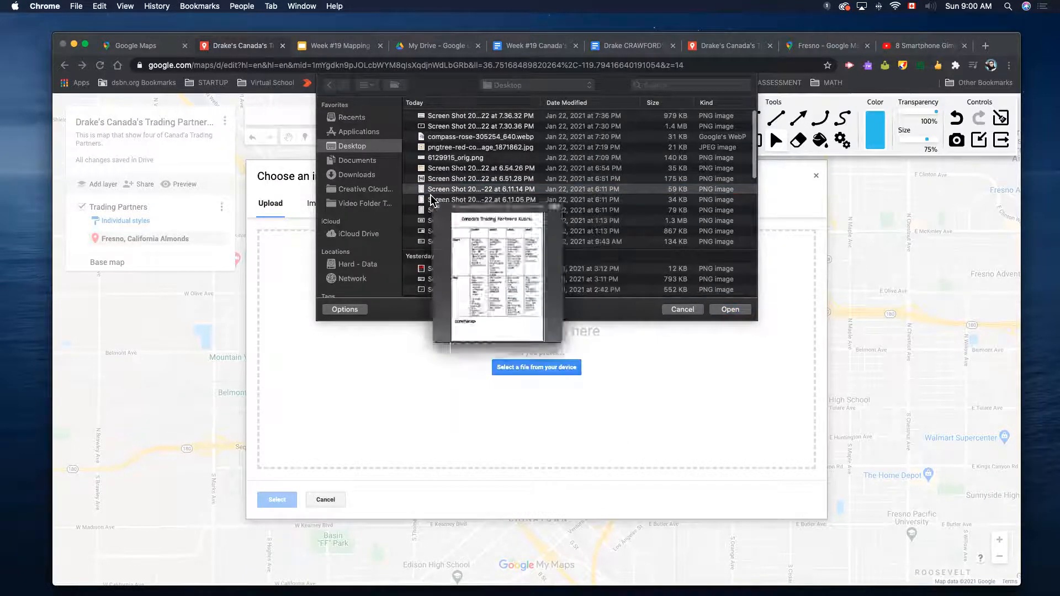
left_click(438, 222)
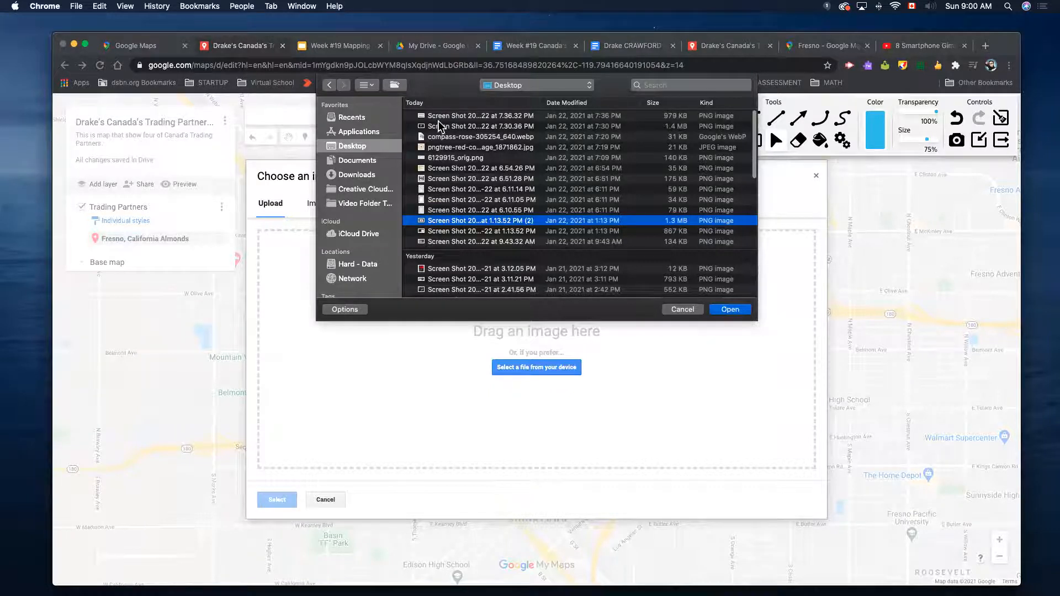
left_click(439, 118)
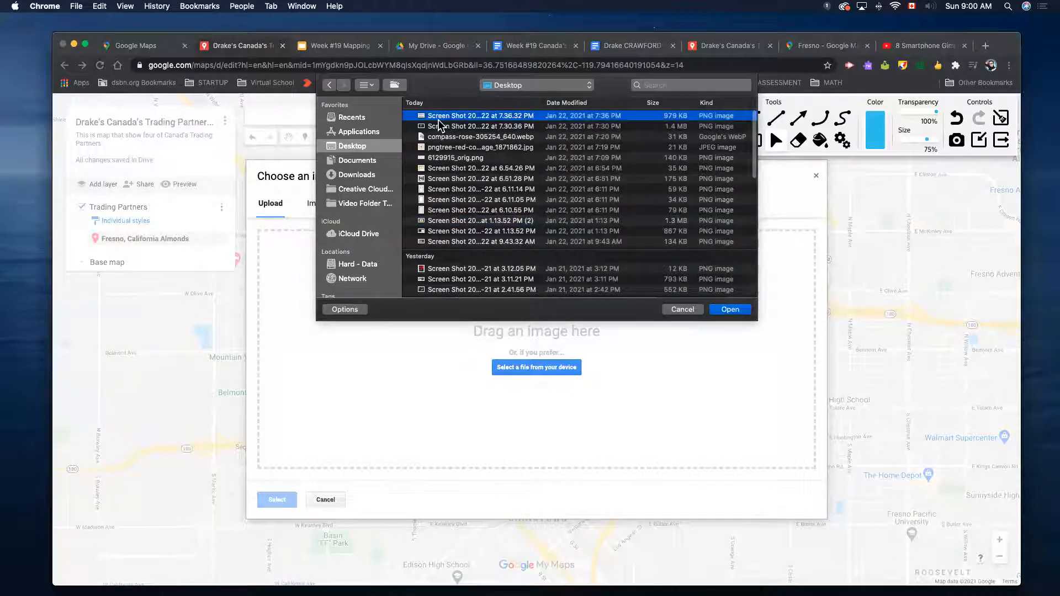
left_click(681, 309)
Switch the Fresno marker's picture source to Google Image Search and search for "Fresno Almonds".
left_click(536, 210)
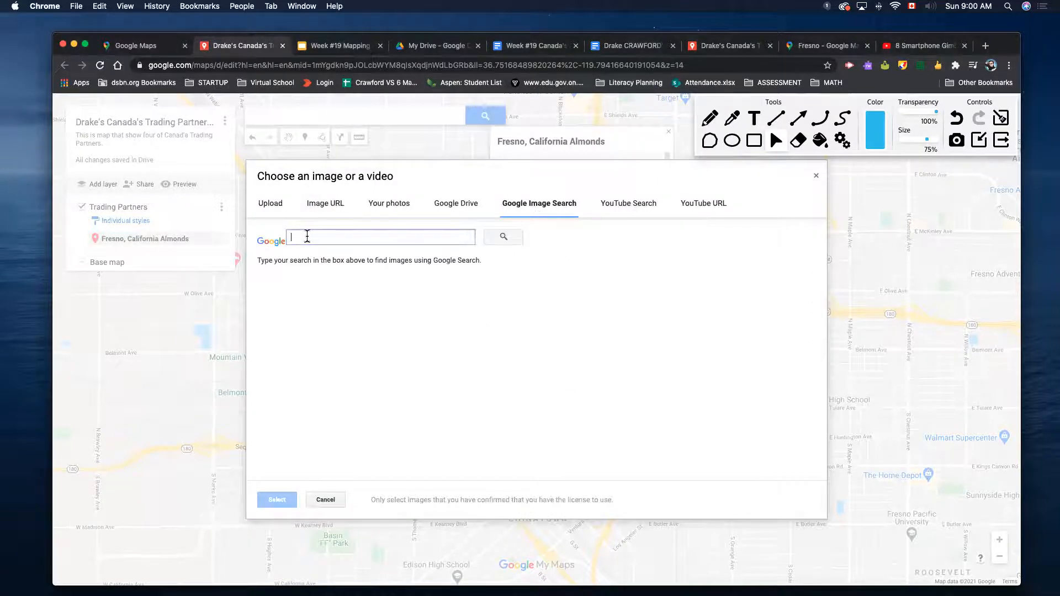
type("Fresno Almonds")
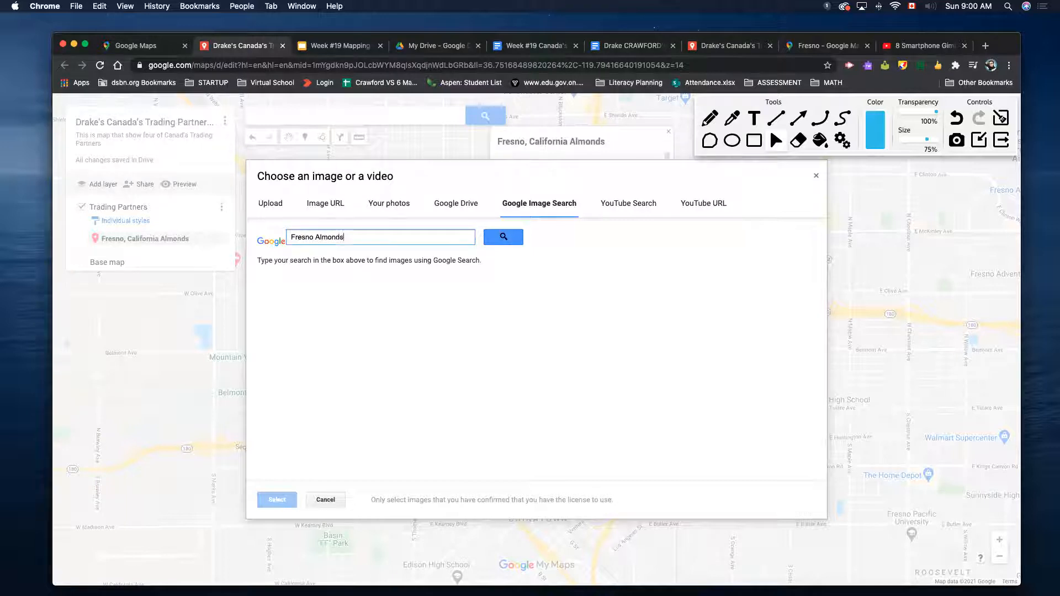
key("Return")
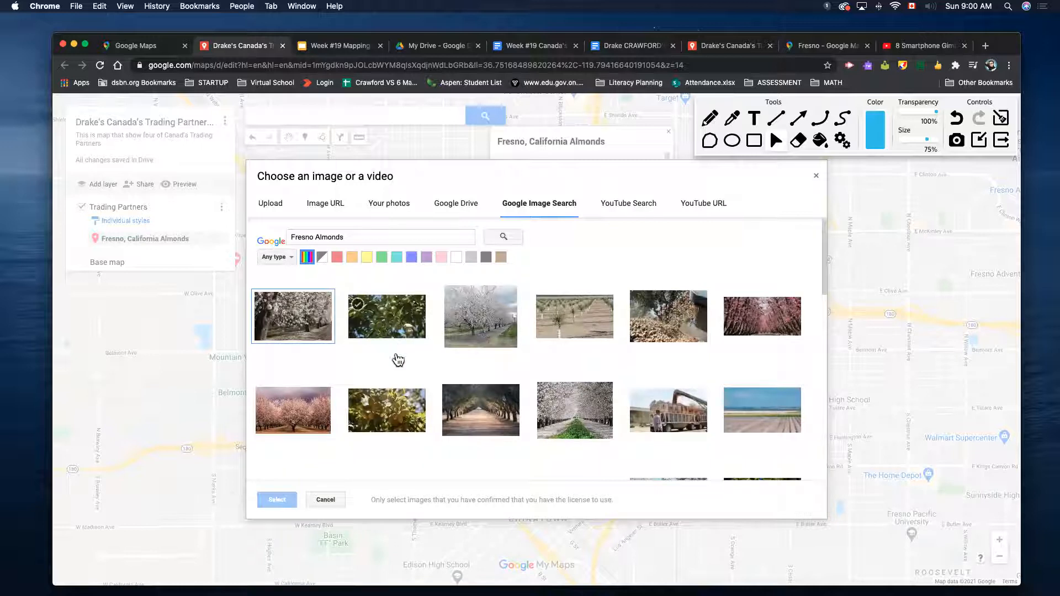
Add the picture of almonds on an American flag to the Fresno, California Almonds marker, save the marker and close its info window.
scroll(685, 412, "down", 3)
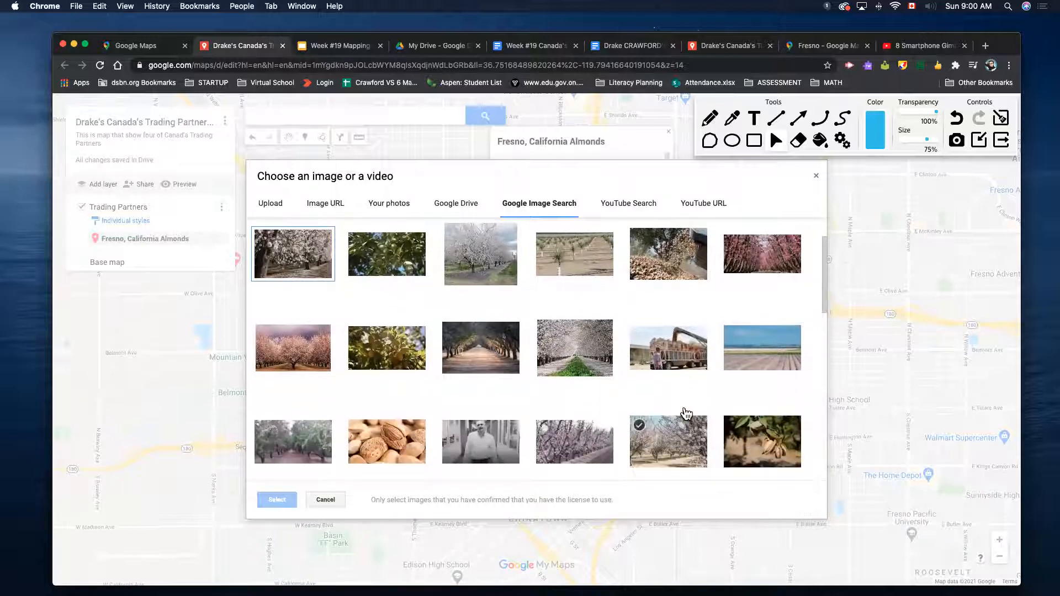
scroll(381, 398, "down", 3)
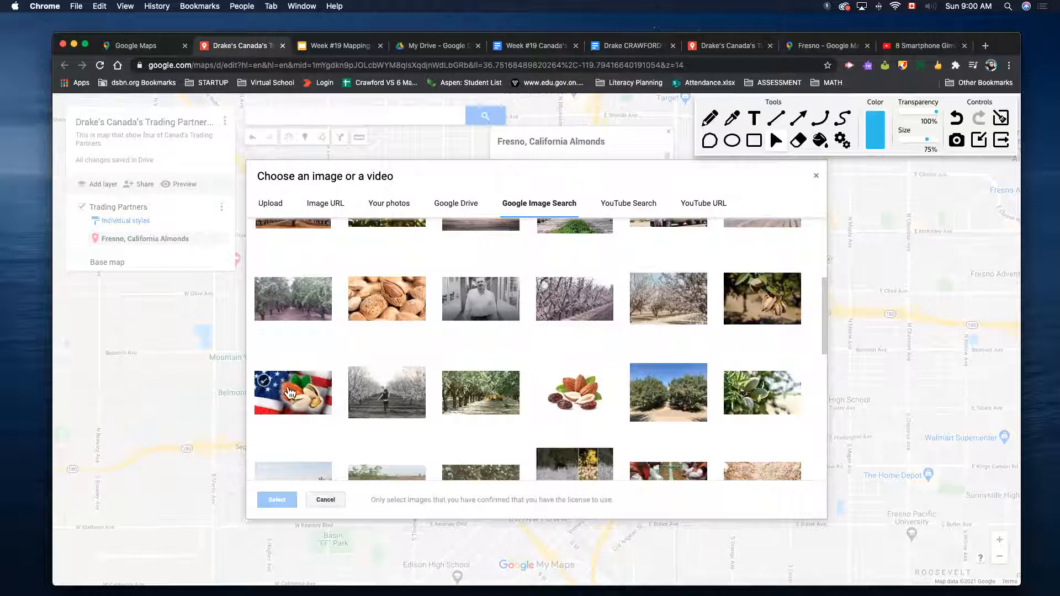
left_click(293, 382)
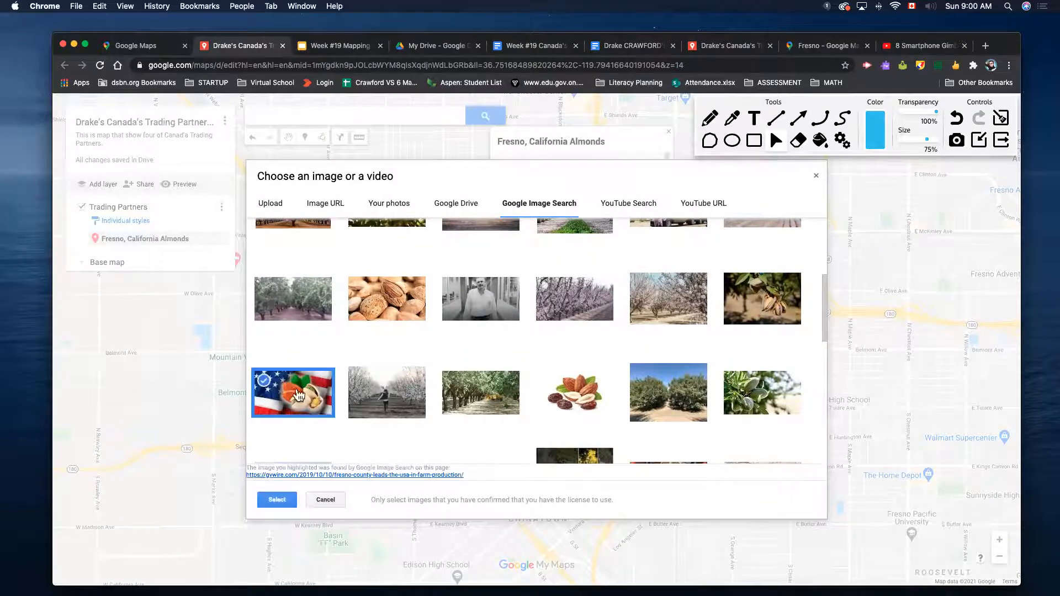
left_click(271, 500)
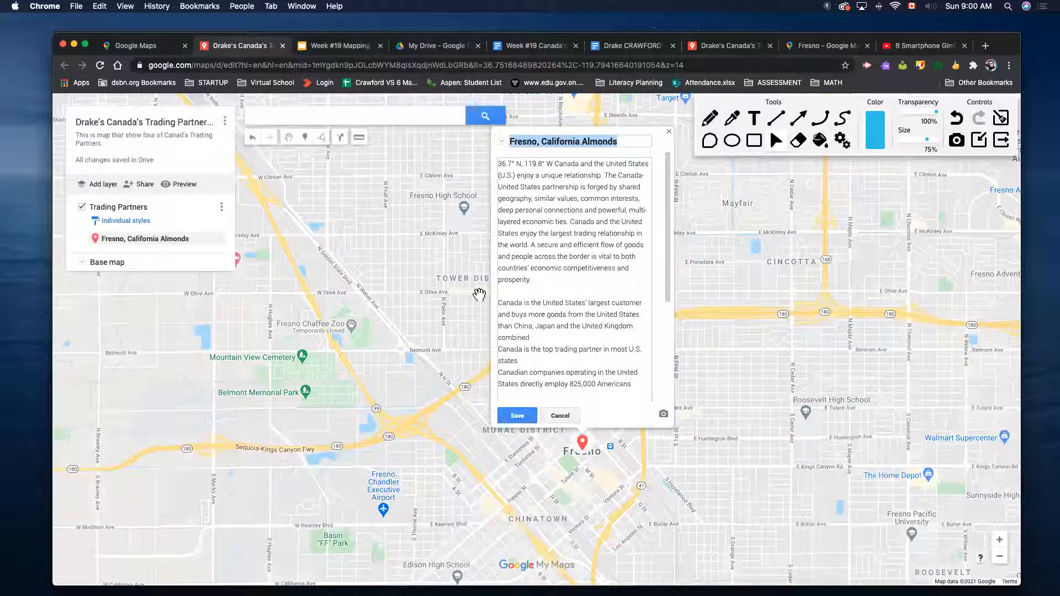
left_click(517, 415)
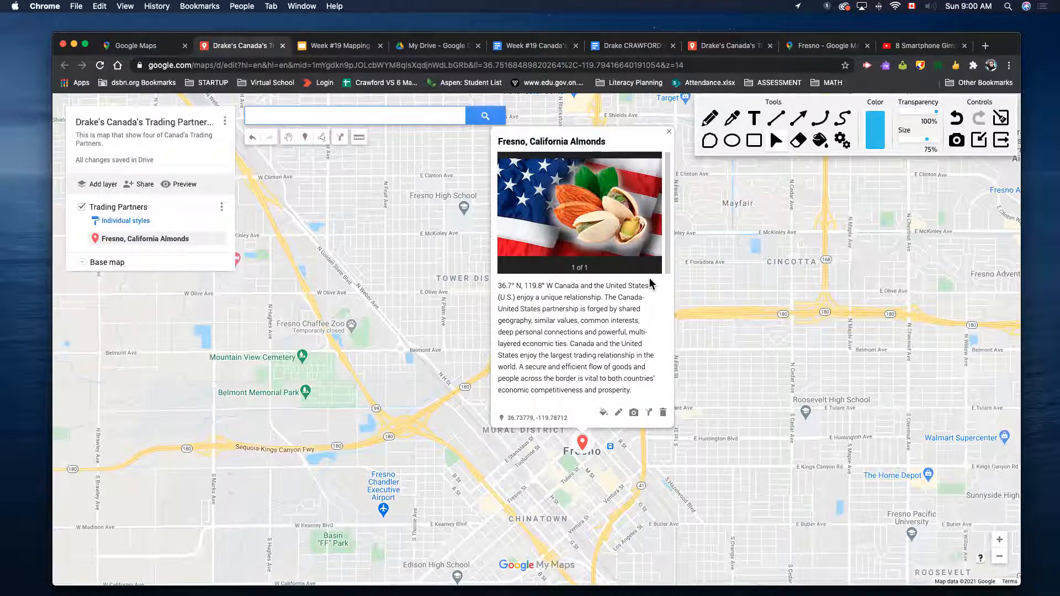
left_click(727, 333)
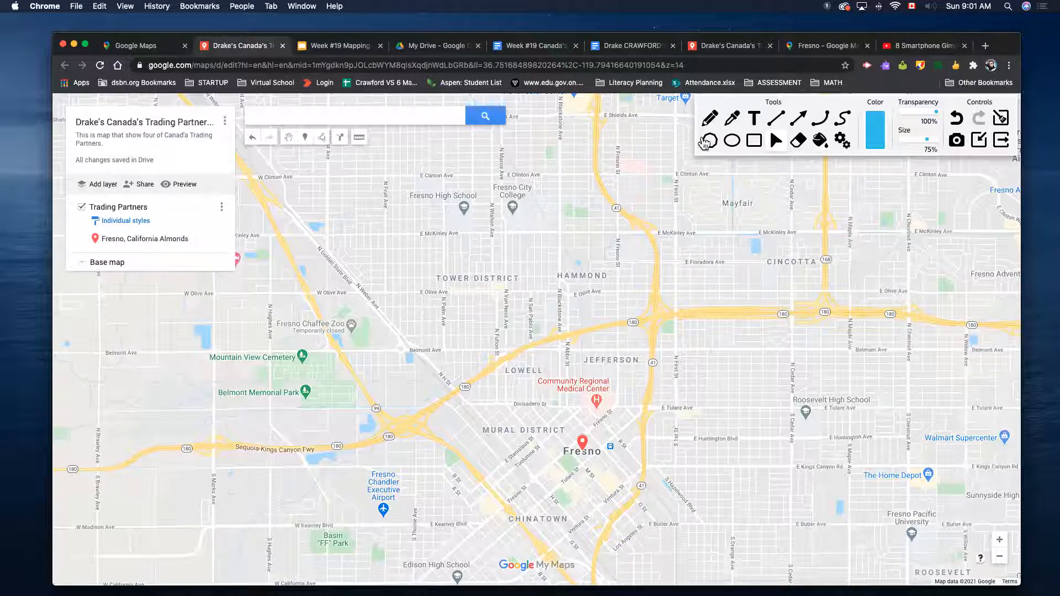
Look over the world map from Fresno across the Atlantic and Europe to East Asia.
left_click(1000, 560)
left_click(1000, 559)
left_click(1000, 559)
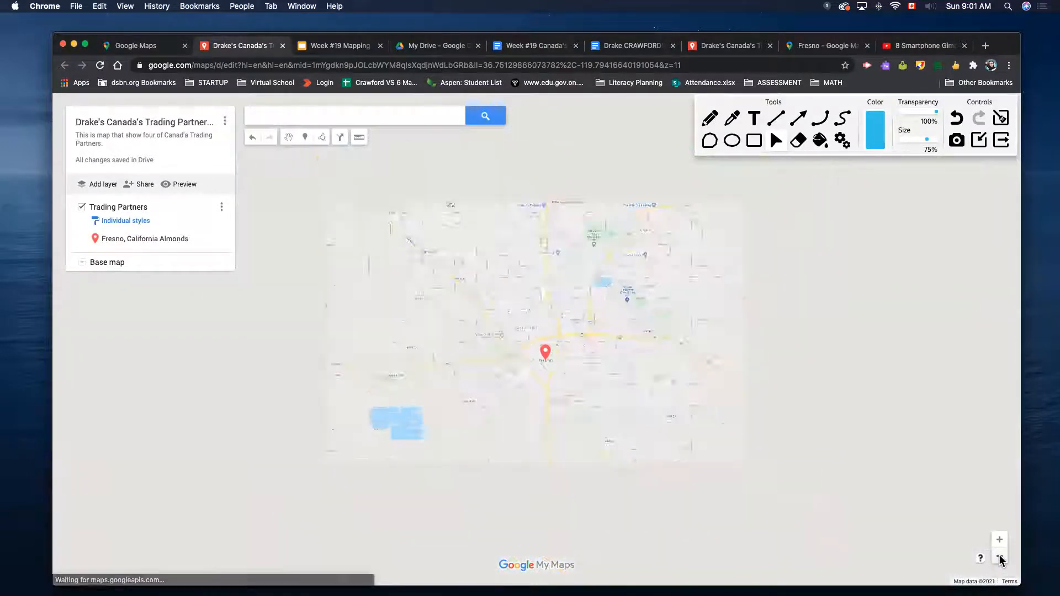
left_click(1000, 560)
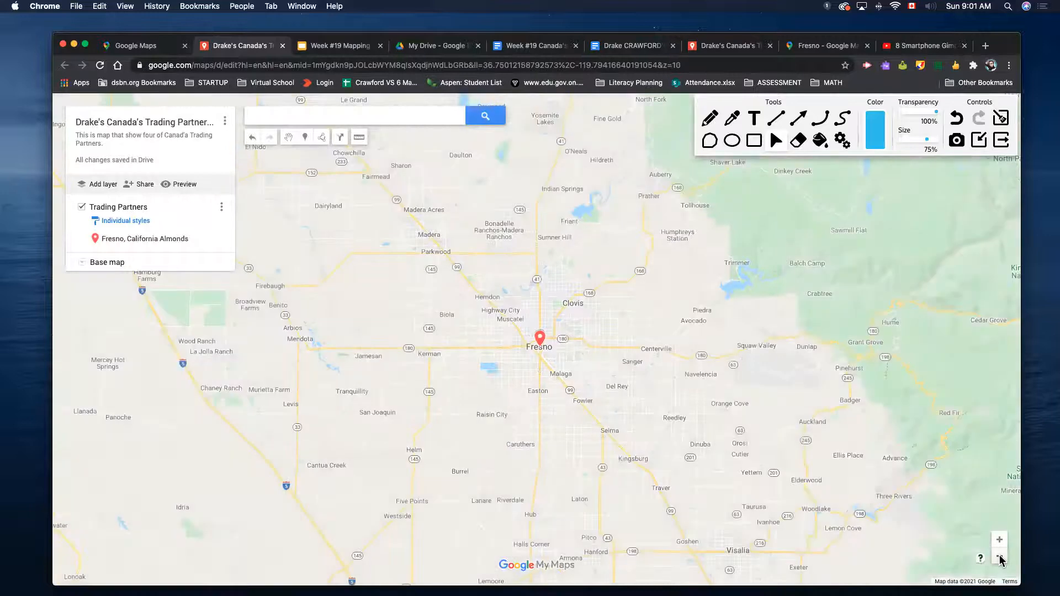
left_click(1000, 559)
left_click(1000, 560)
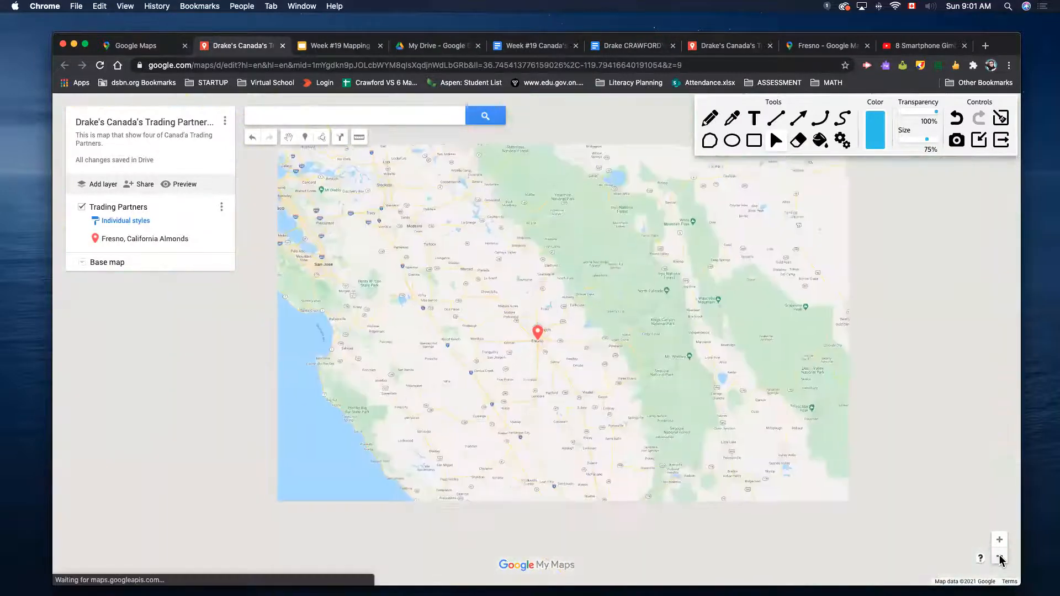
left_click(1000, 559)
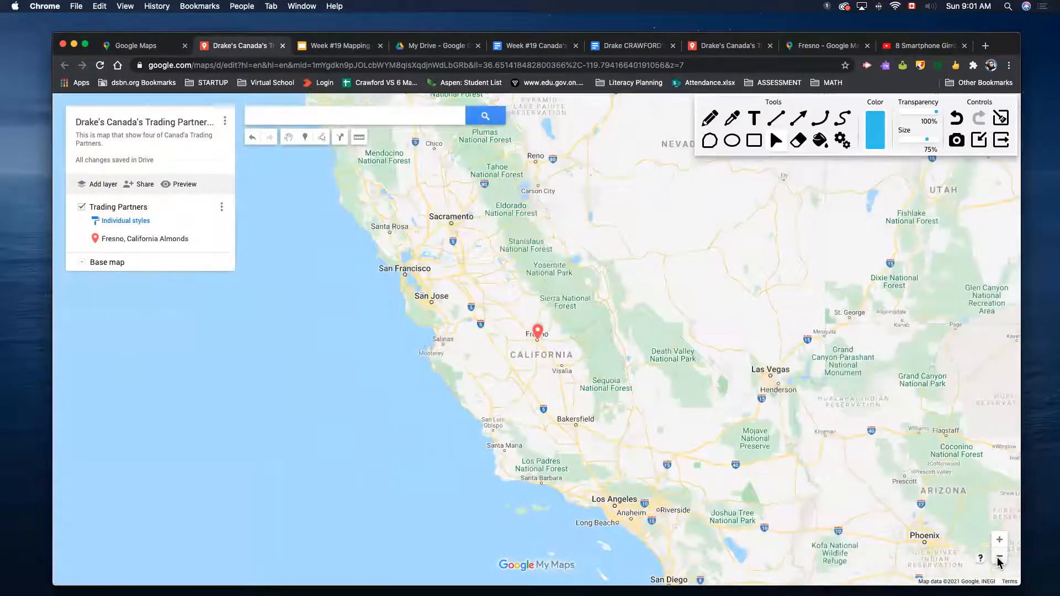
left_click(1000, 560)
left_click(999, 558)
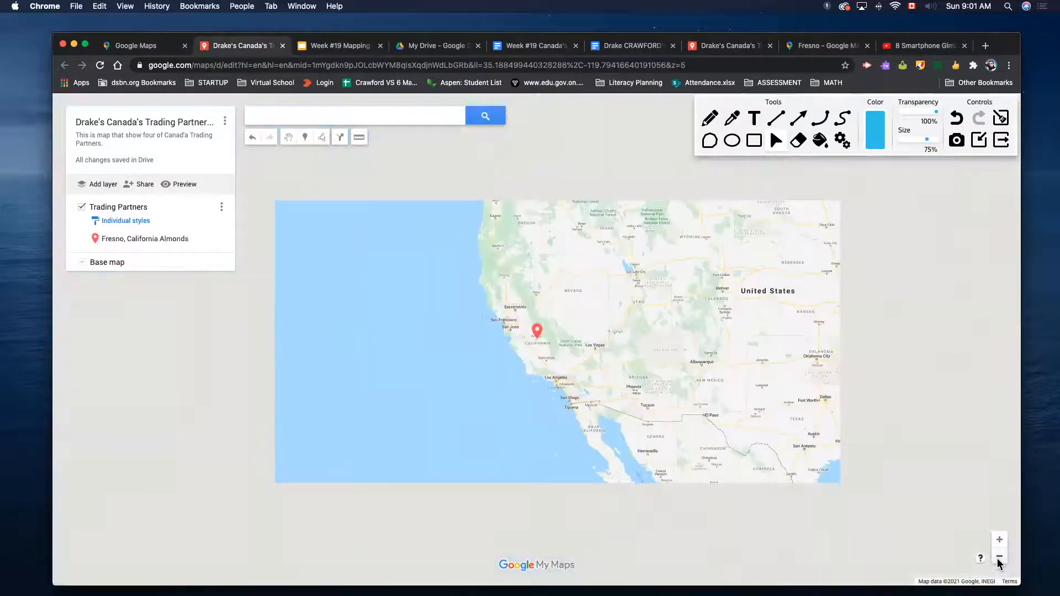
left_click(999, 558)
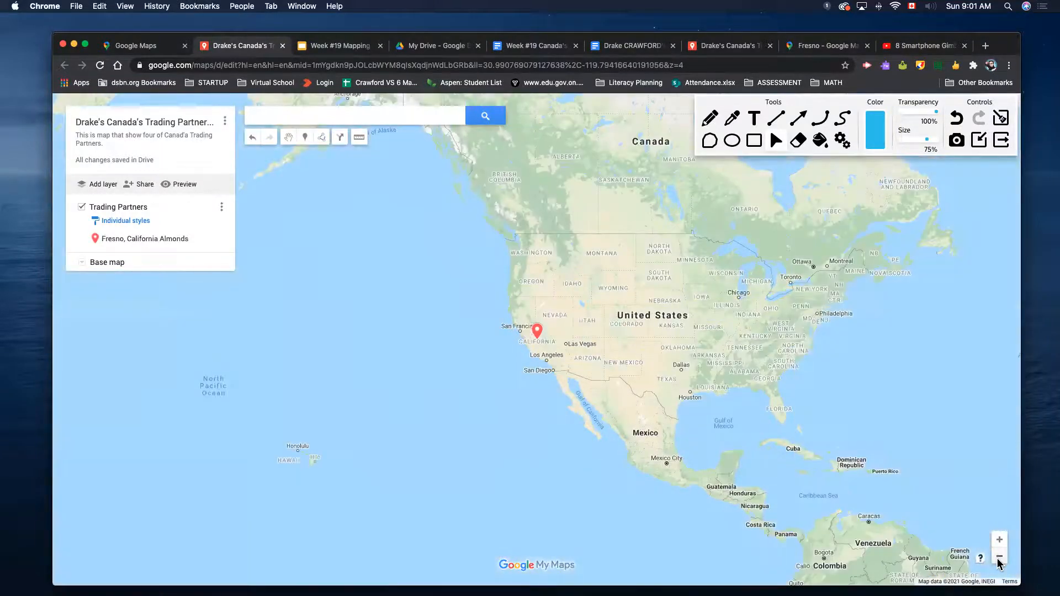
left_click(1000, 558)
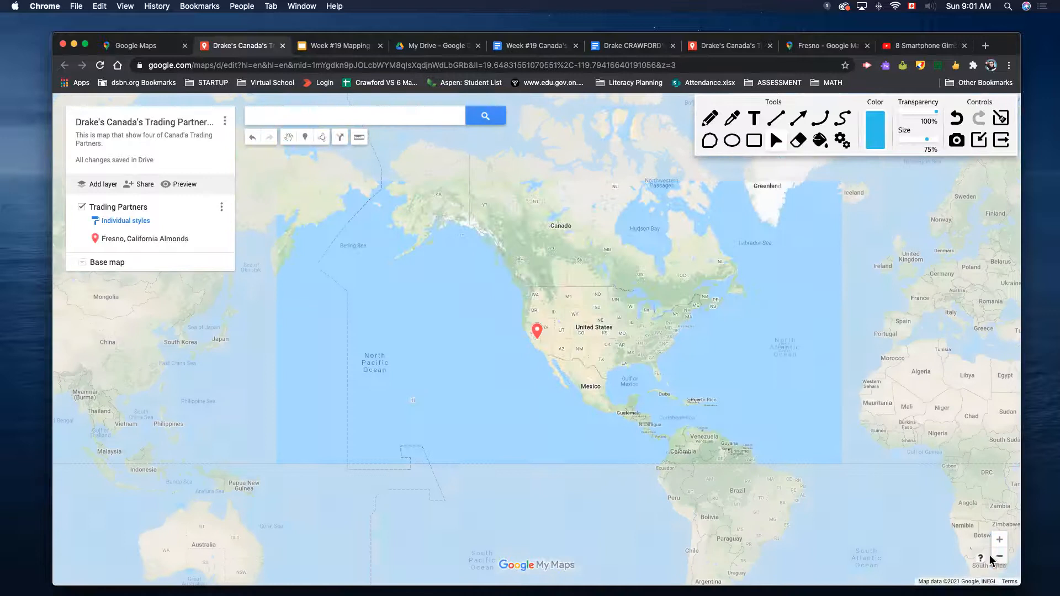
left_click_drag(815, 438, 692, 393)
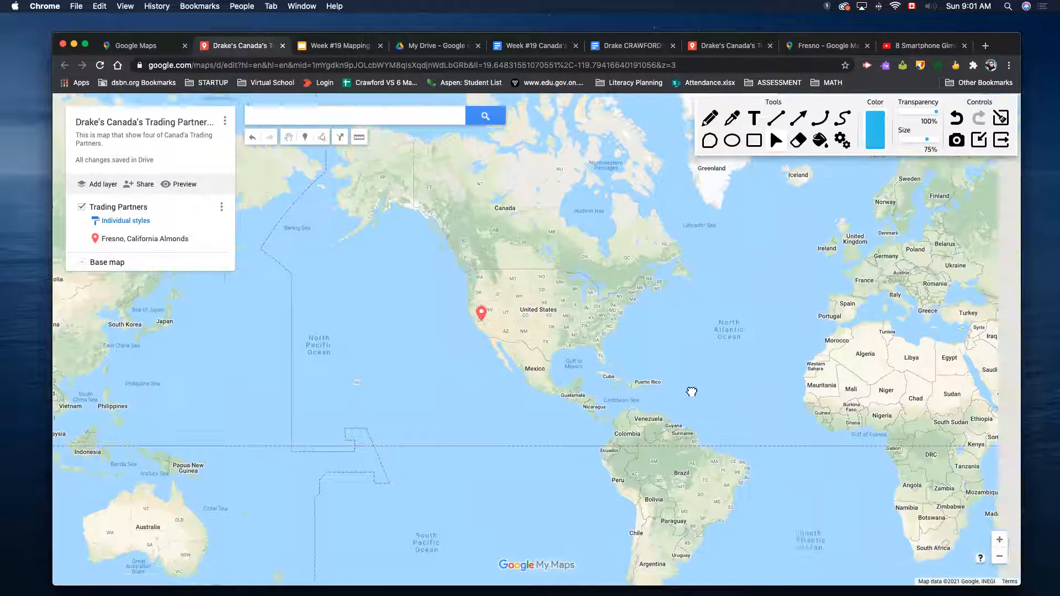
left_click_drag(840, 382, 750, 384)
mouse_move(819, 349)
left_mouse_down()
mouse_move(778, 371)
mouse_move(737, 367)
mouse_move(815, 343)
mouse_move(800, 352)
left_mouse_up()
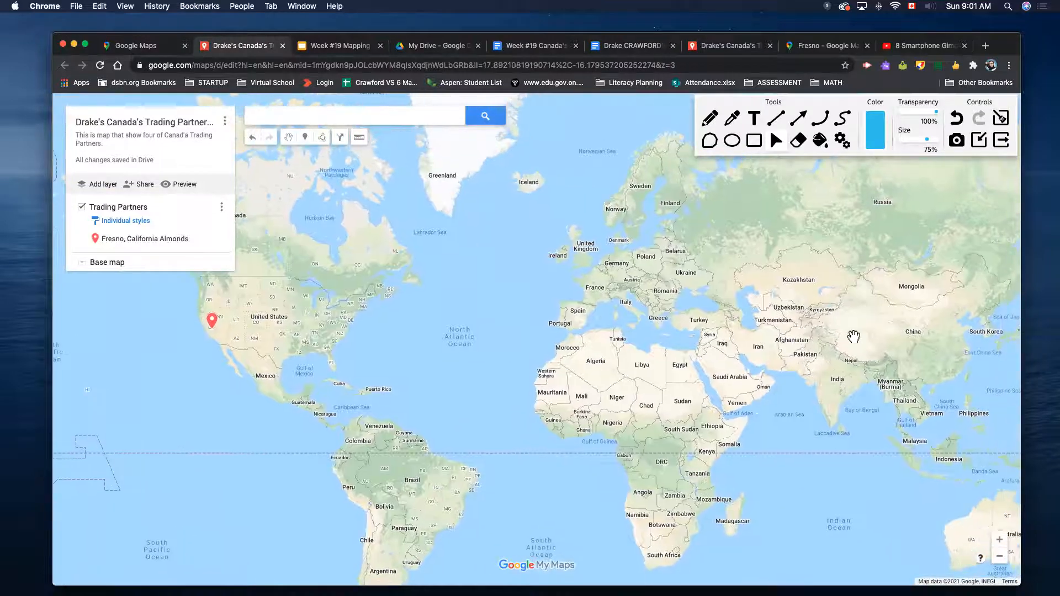
left_click_drag(864, 338, 774, 329)
mouse_move(852, 313)
left_mouse_down()
mouse_move(818, 344)
mouse_move(815, 385)
mouse_move(789, 384)
left_mouse_up()
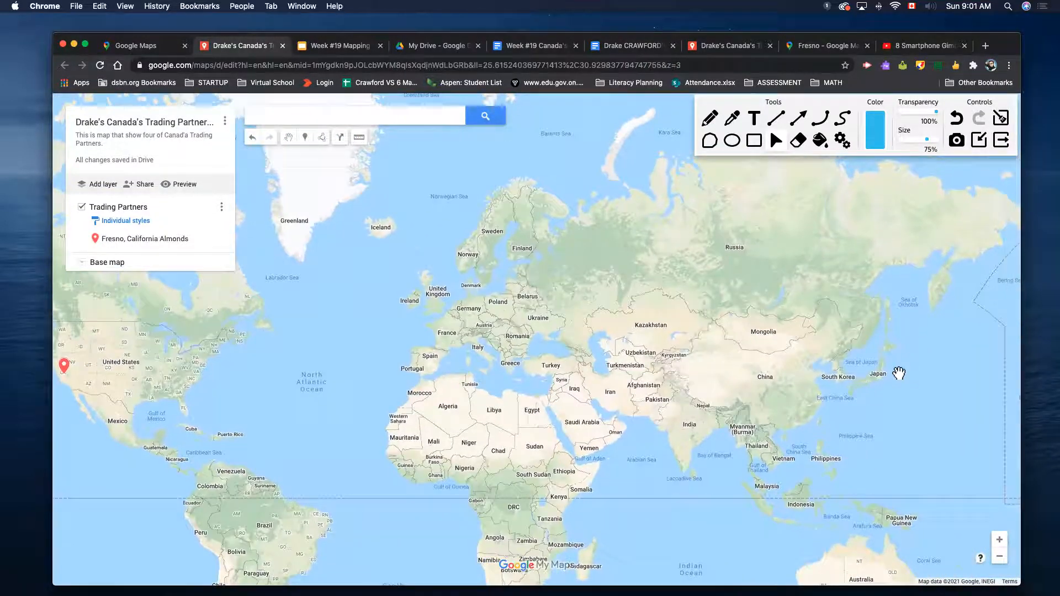
Examine Japan up close, around the southwestern island of Kyushu.
left_click(1000, 540)
left_click_drag(913, 399, 746, 441)
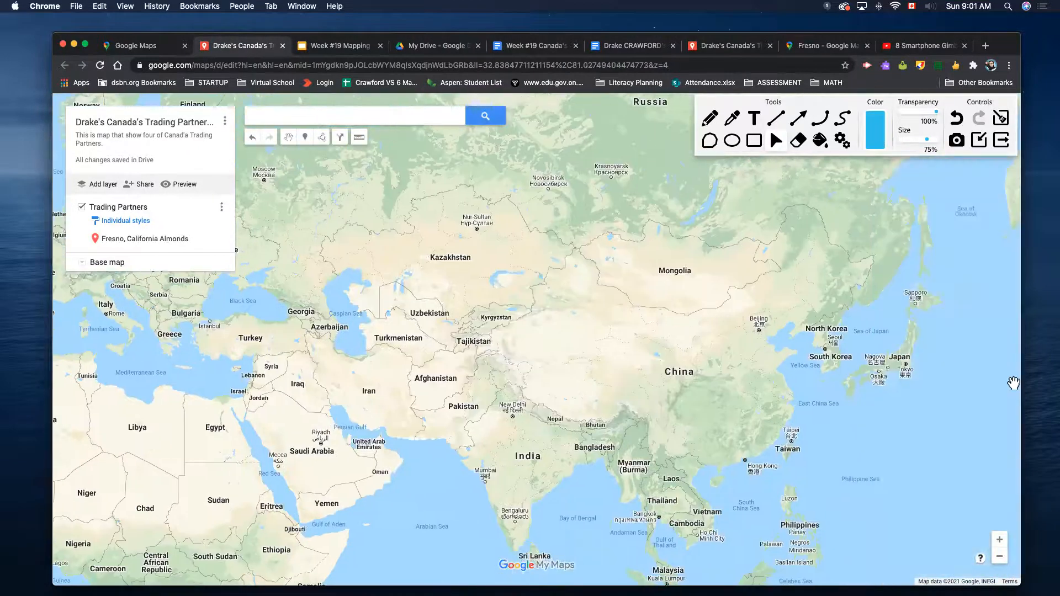
left_click_drag(1013, 383, 911, 378)
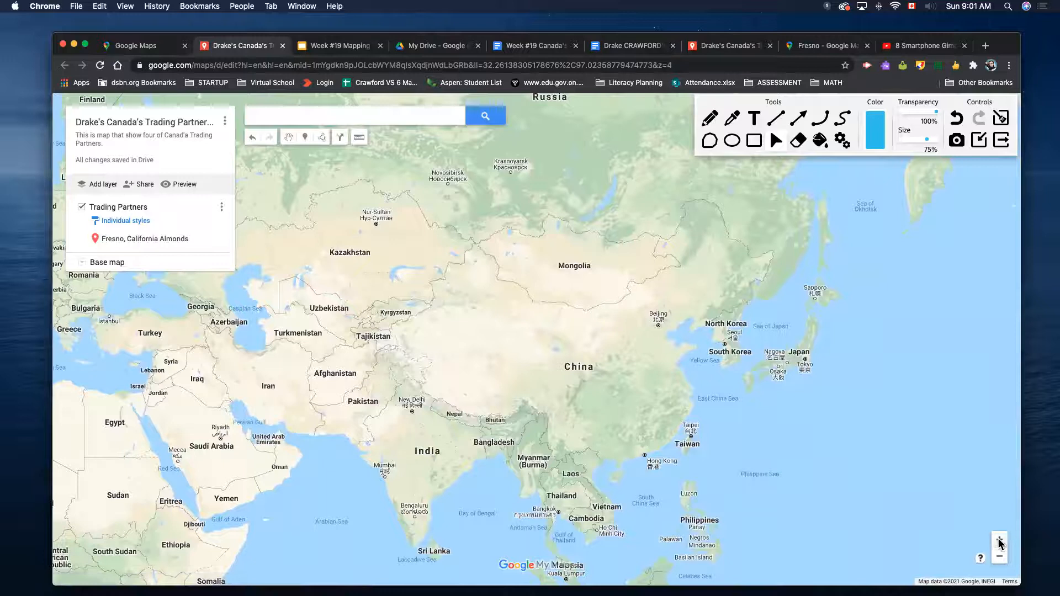
left_click(1000, 540)
left_click_drag(1010, 398, 930, 350)
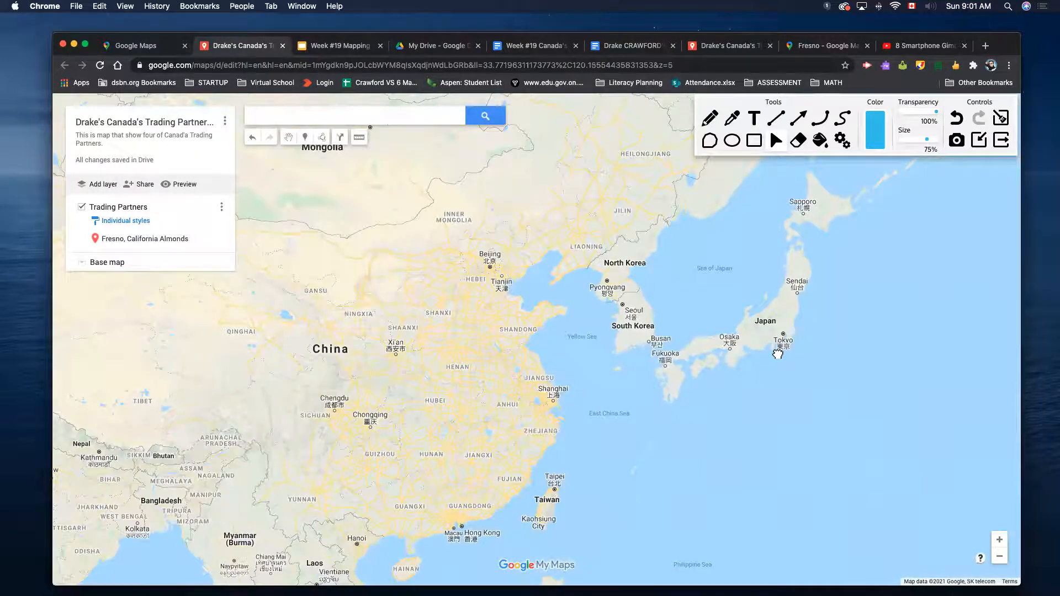
left_click_drag(777, 355, 779, 386)
left_click(1000, 541)
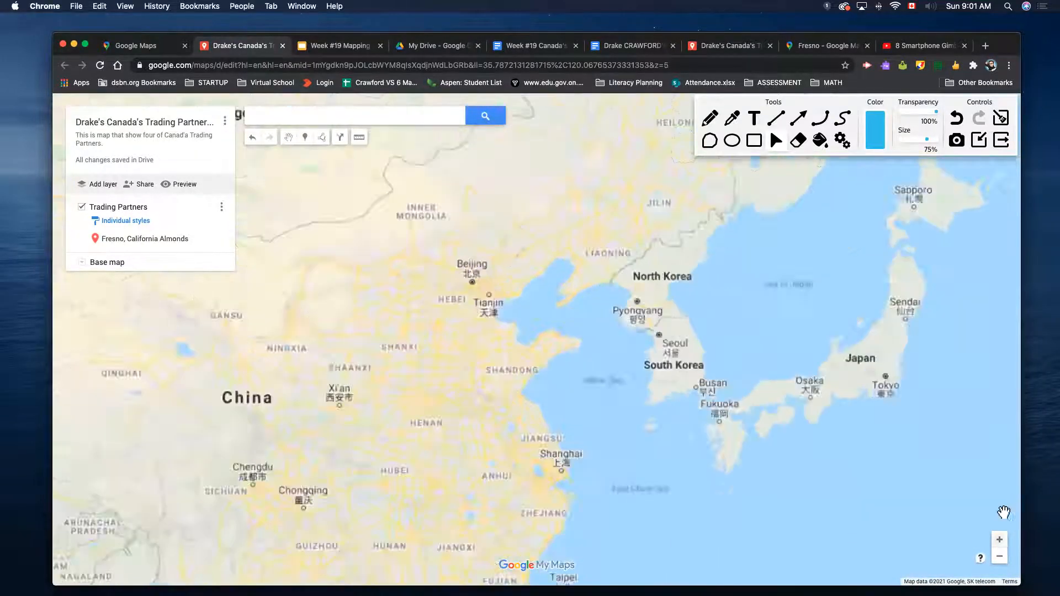
left_click_drag(971, 485, 895, 461)
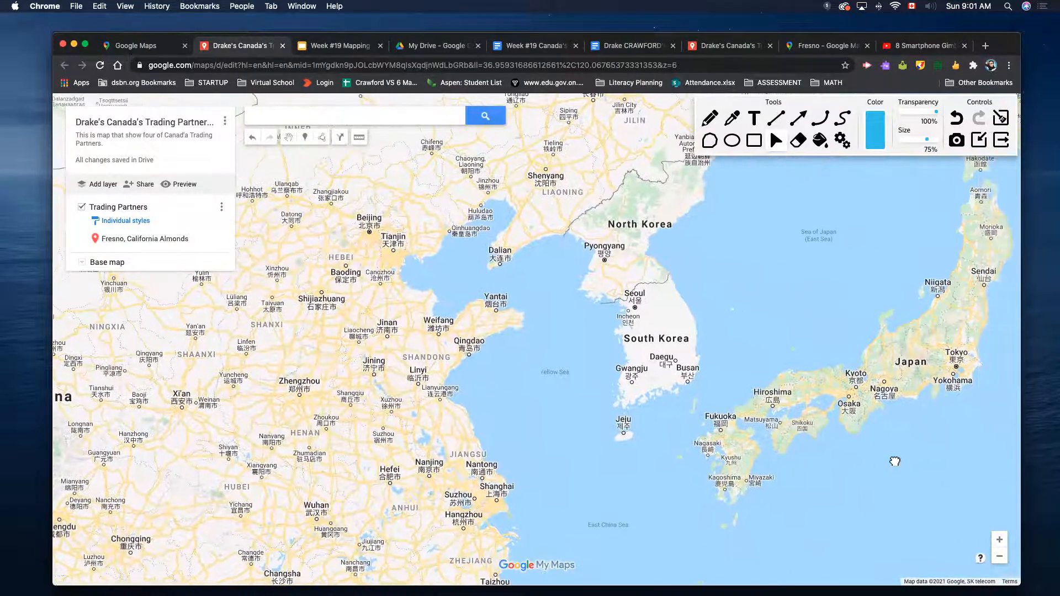
left_click(1001, 541)
left_click_drag(928, 482, 850, 379)
left_click_drag(920, 437, 817, 385)
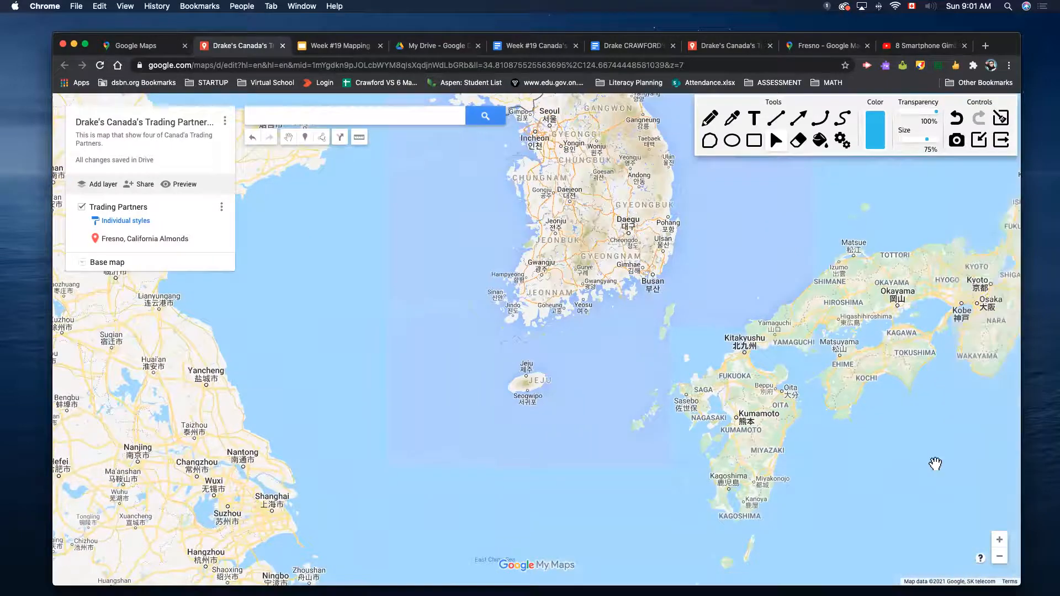
left_click_drag(898, 421, 881, 413)
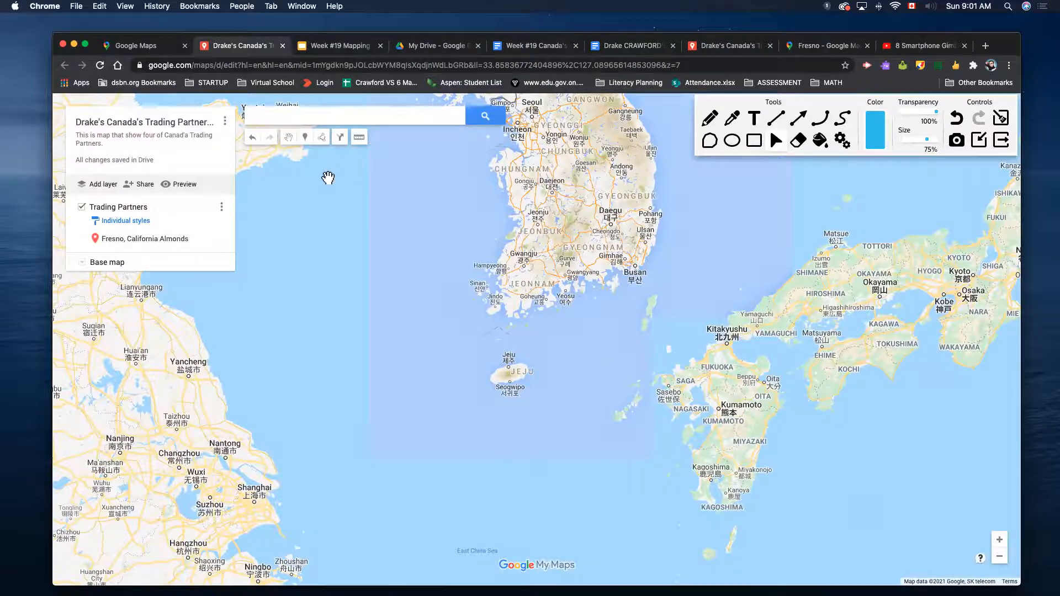
left_click_drag(865, 372, 716, 413)
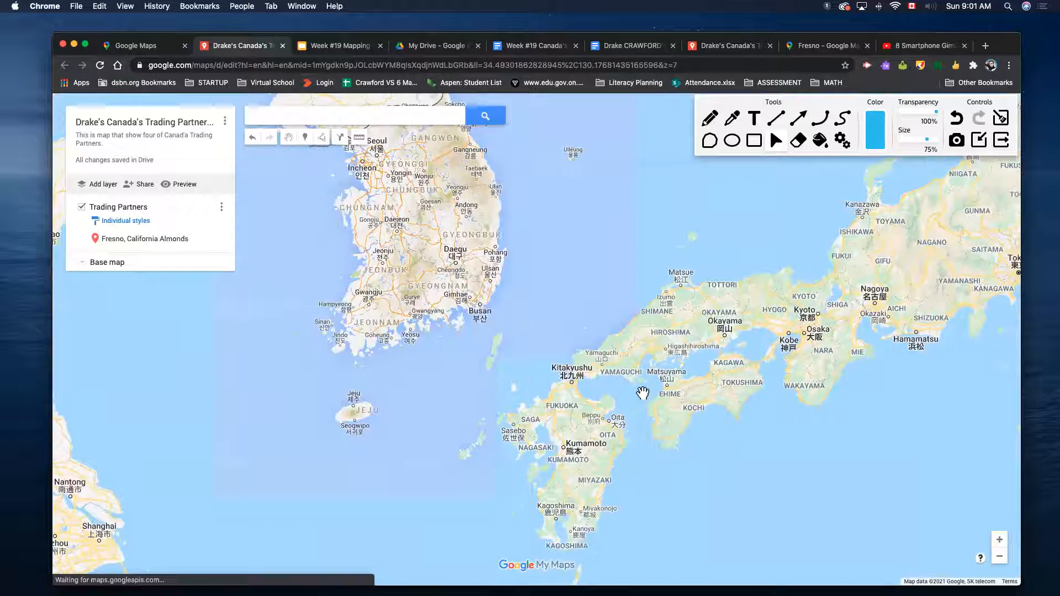
Search the map for Kyushu, Japan, and add the found place as a marker in the Trading Partners layer.
left_click(346, 111)
type("Kyushu")
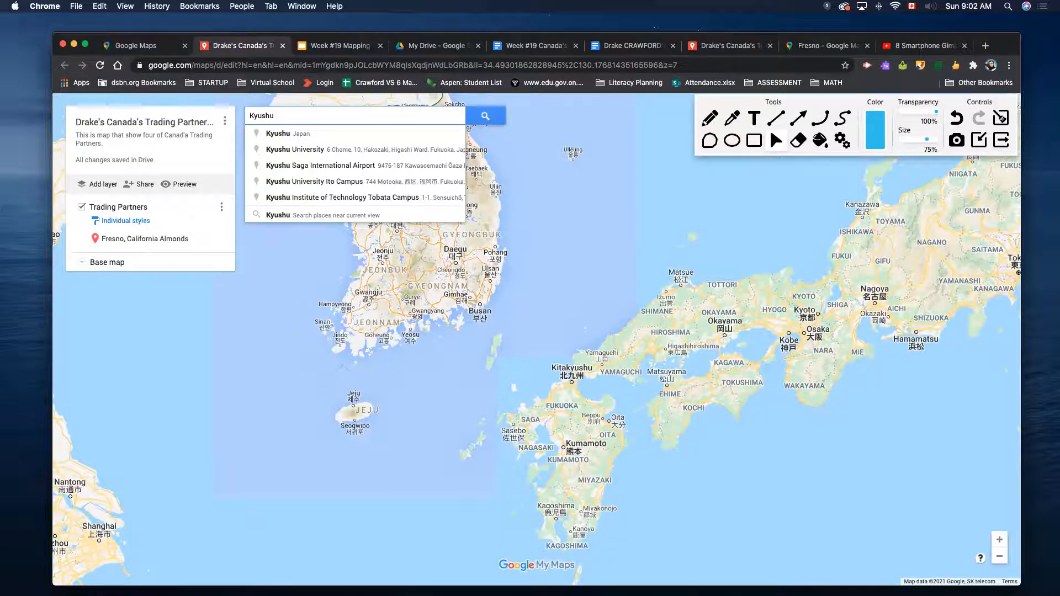
left_click(343, 134)
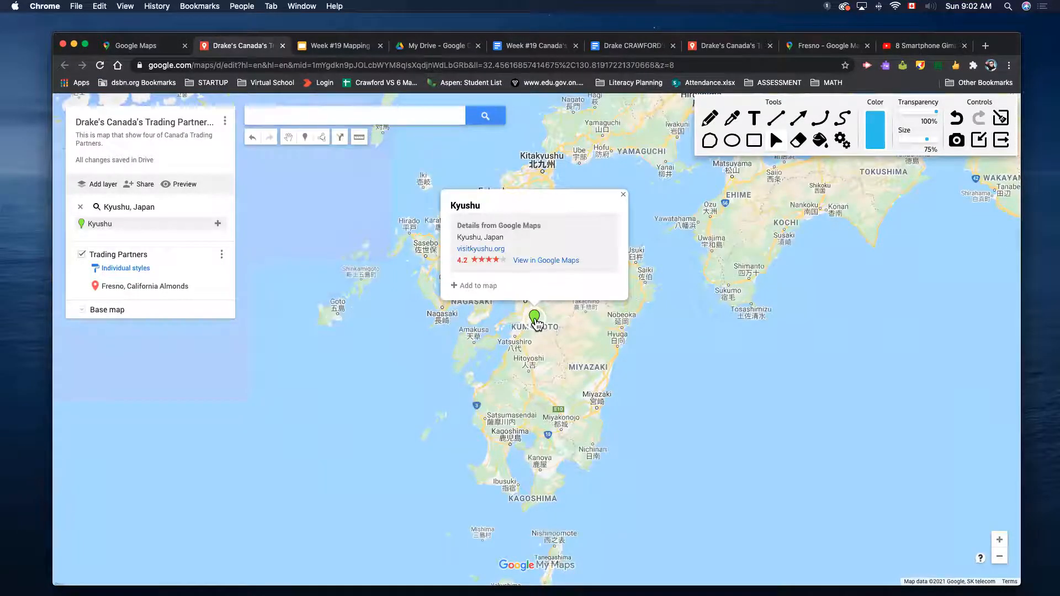
left_click(485, 287)
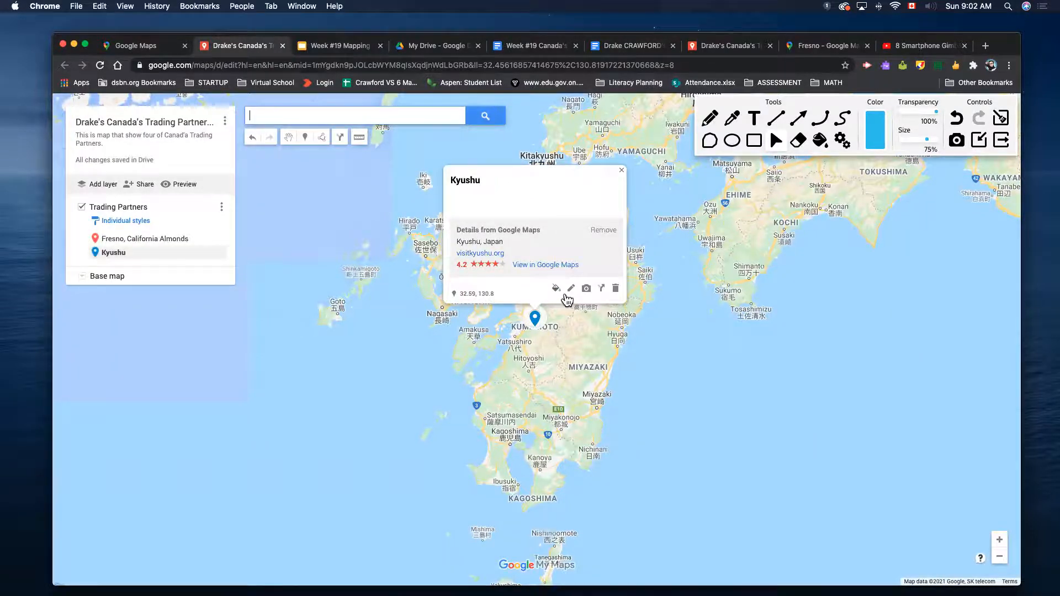
Try to add a picture of a red Nissan Rogue to the Kyushu marker from a Google image search for "Nissan Rogue".
left_click(587, 288)
scroll(436, 244, "up", 6)
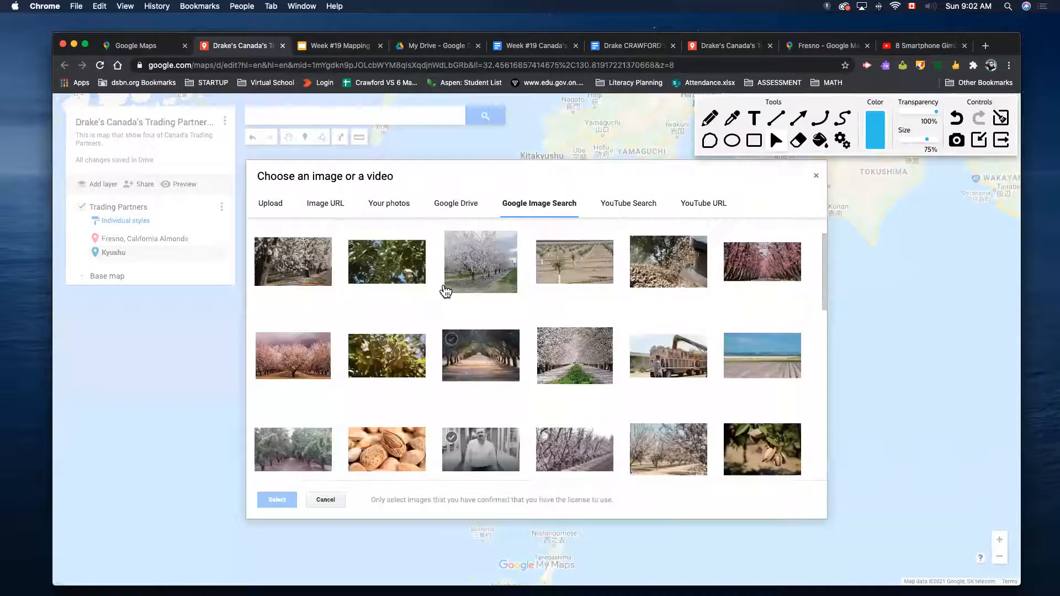
triple_click(325, 236)
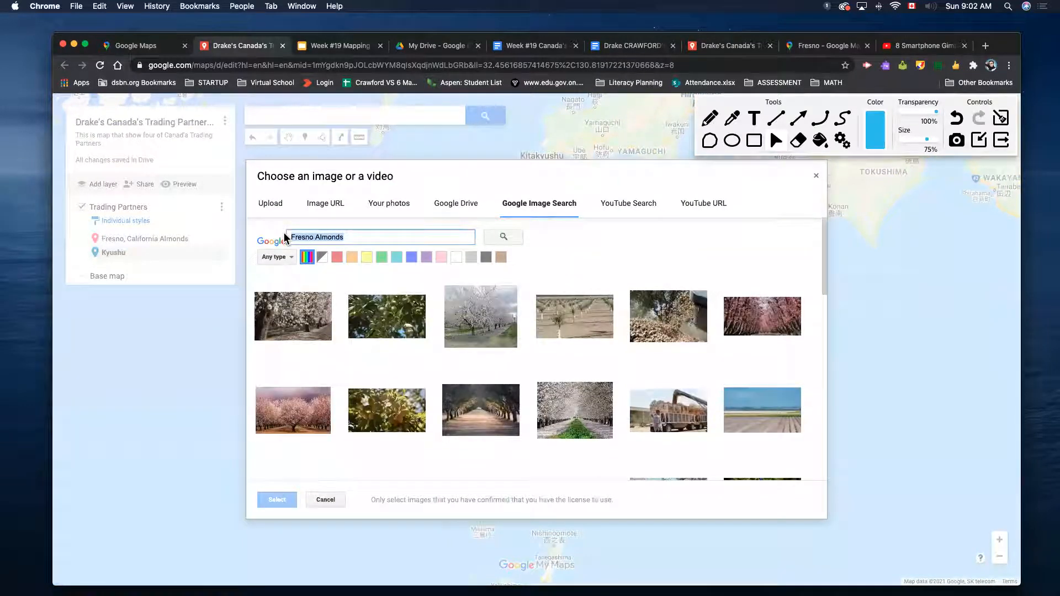
type("Nissan Ro")
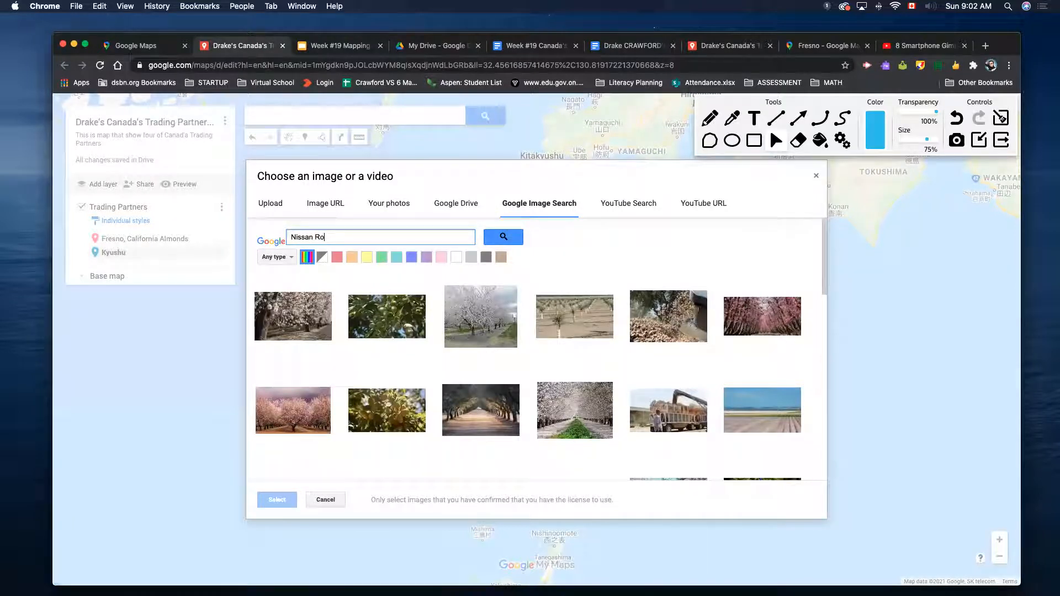
type("gue")
key("Return")
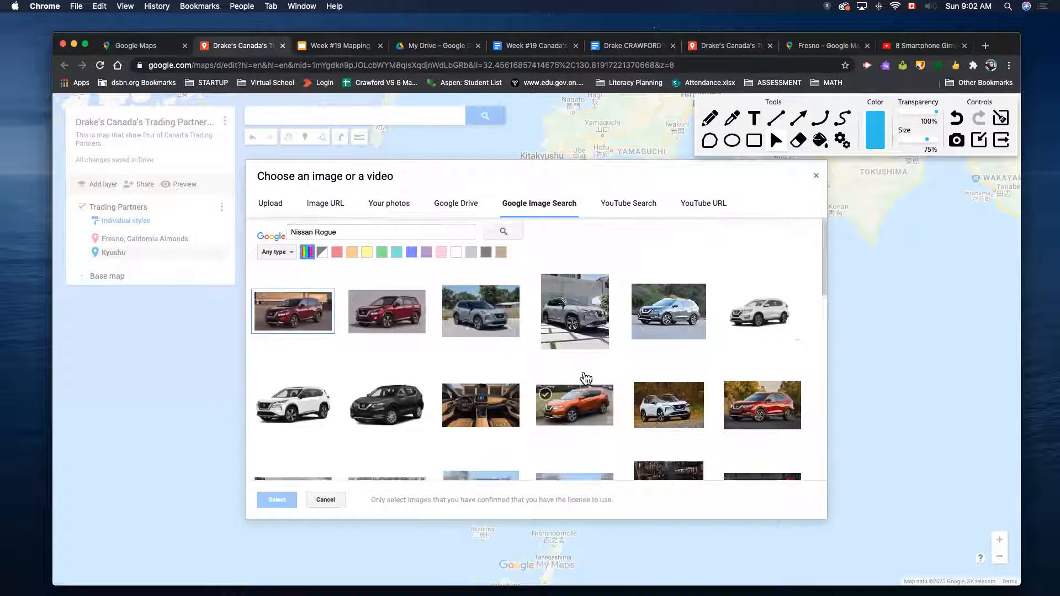
scroll(580, 392, "down", 1)
left_click(765, 392)
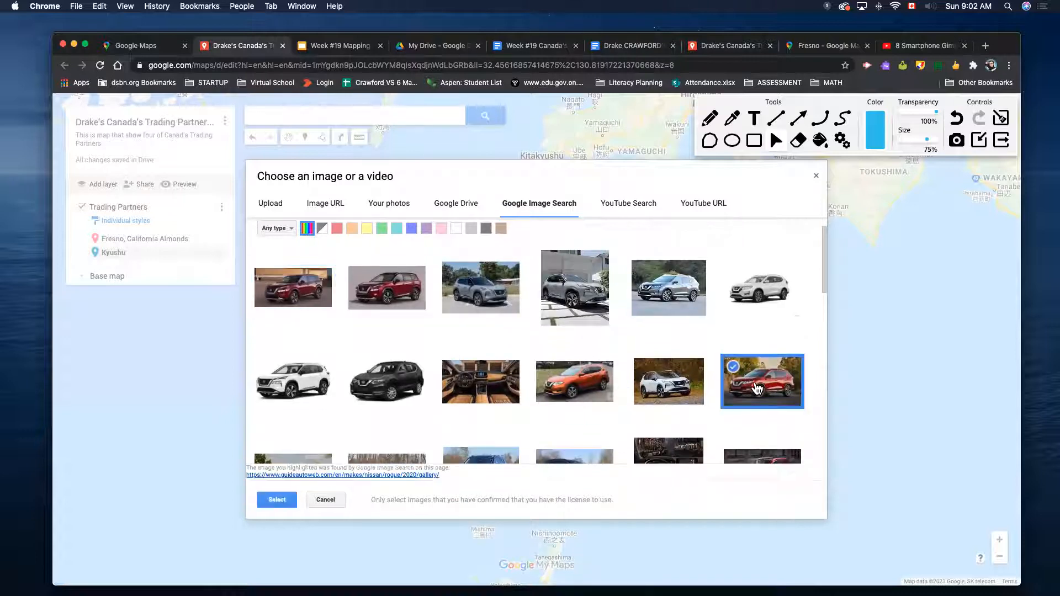
left_click(279, 500)
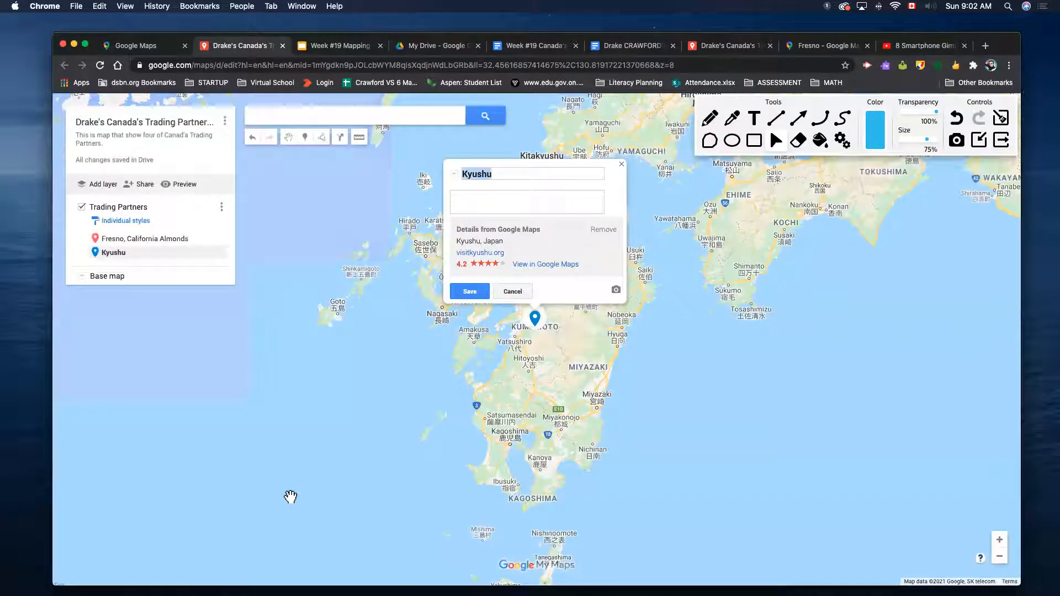
Rename the Kyushu marker as "Kyushu, Japan Nissan Rogue".
left_click(501, 172)
type(", Japan Nissan Rogue")
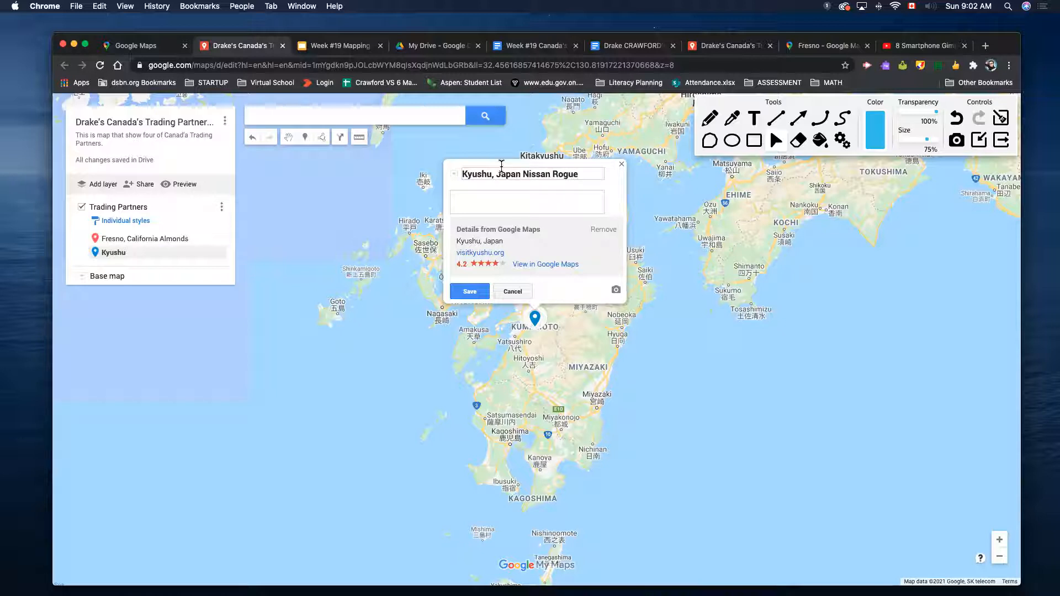
left_click(481, 199)
Copy the trade text from the Kyushu, Japan slide of the Week #19 Google Slides deck into the marker's description and save the marker.
left_click(347, 46)
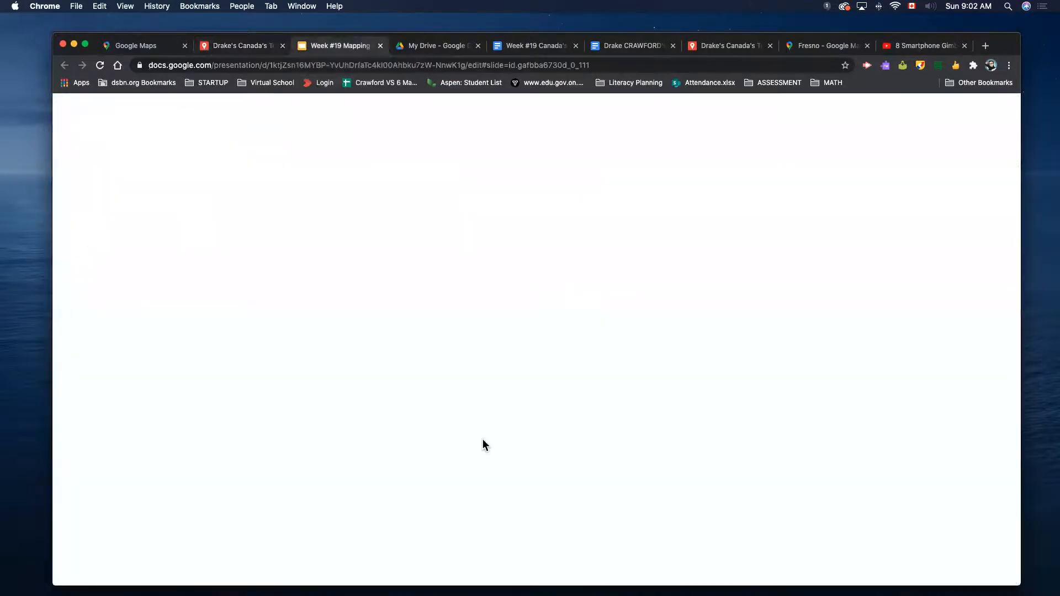
scroll(142, 422, "down", 1)
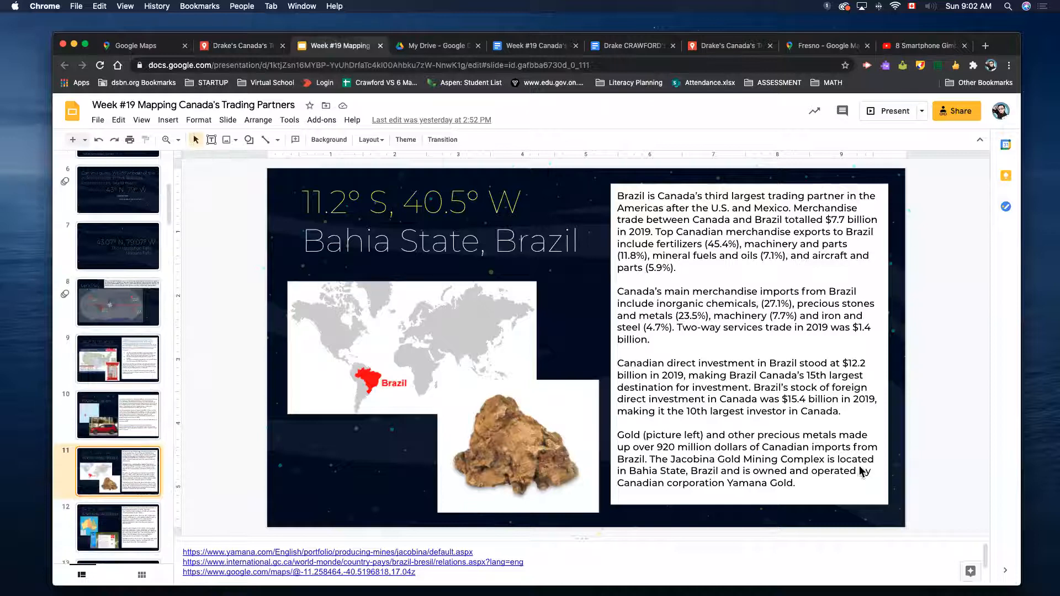
key("Up")
left_click_drag(664, 460, 594, 228)
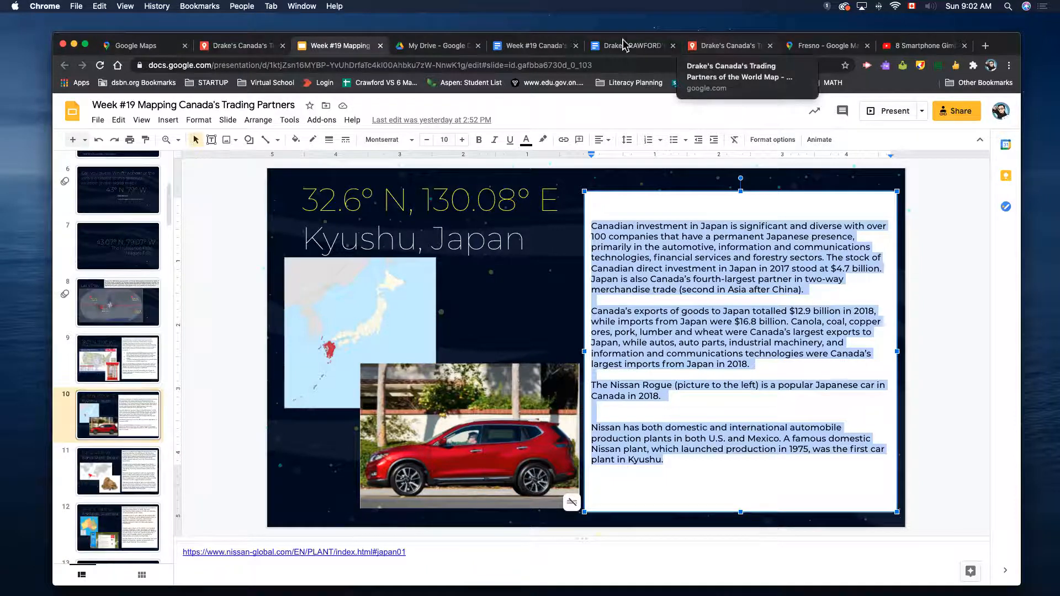
left_click(237, 45)
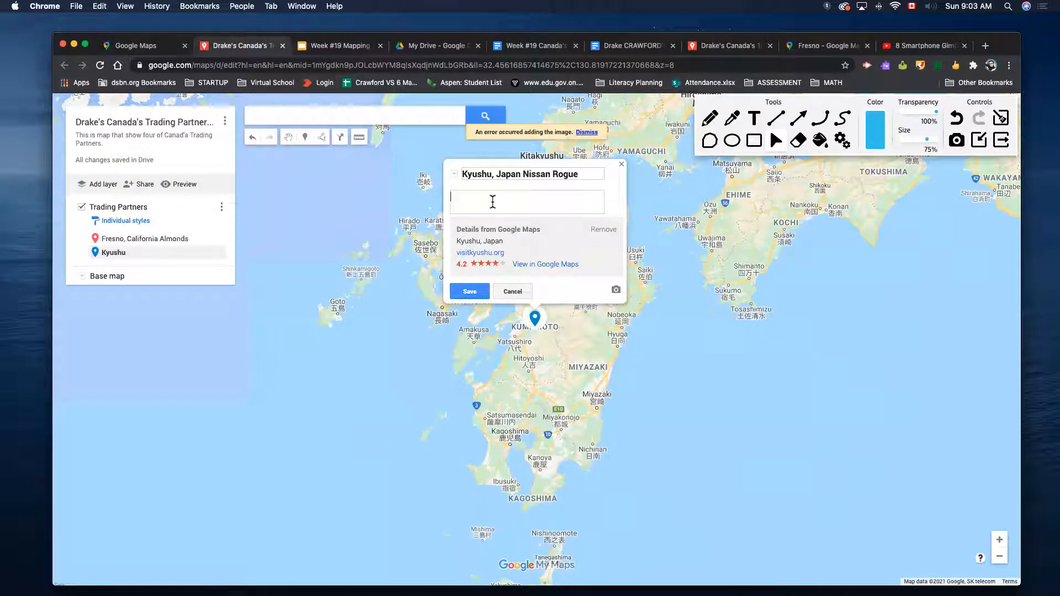
key("super+v")
scroll(525, 208, "up", 2)
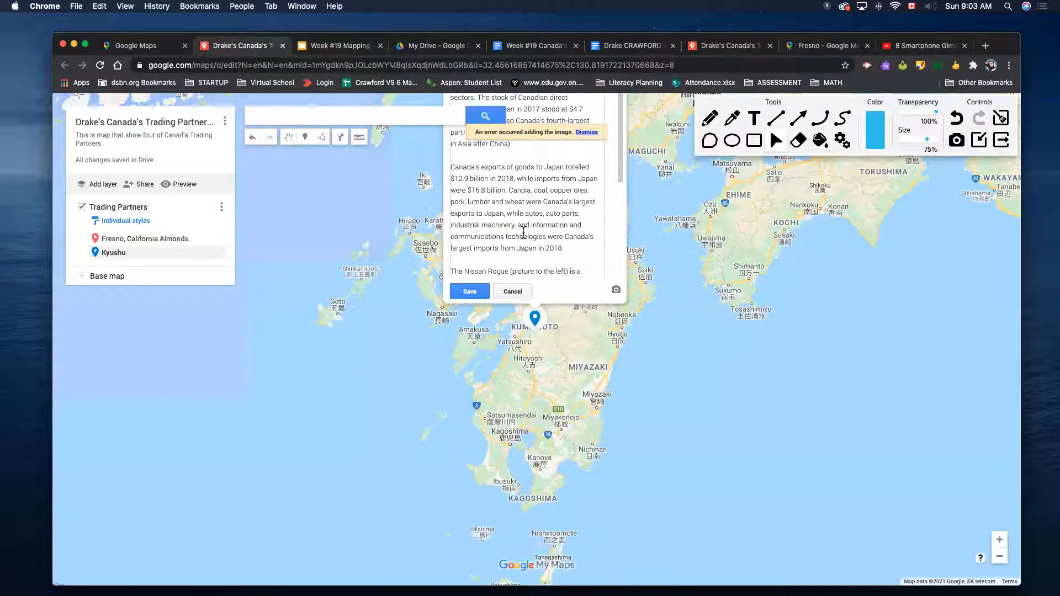
left_click(469, 291)
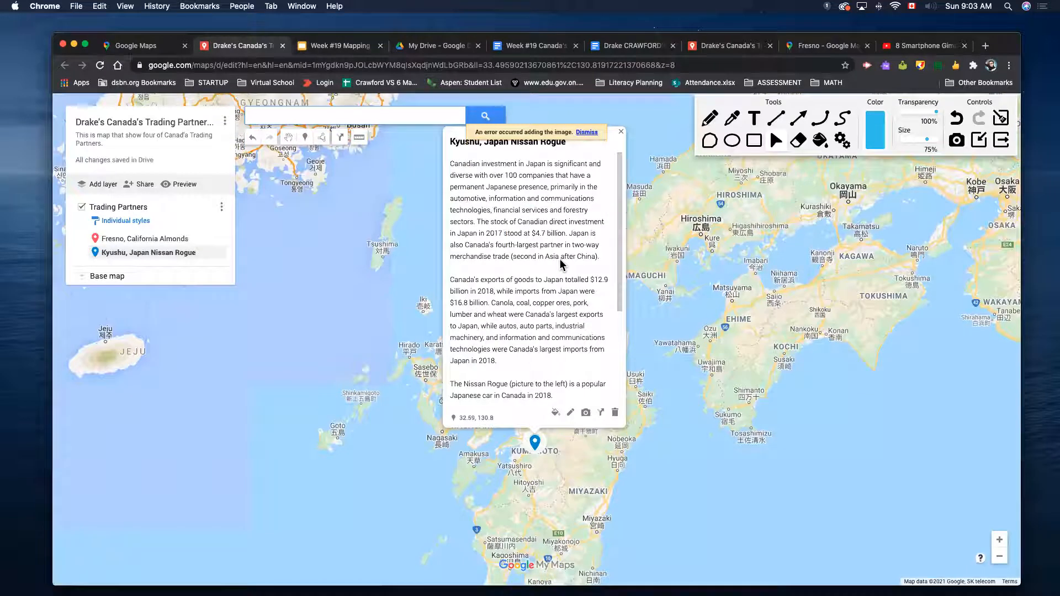
Try again to add the red Nissan Rogue search picture to the saved marker, and dismiss the notice over the map.
left_click(586, 412)
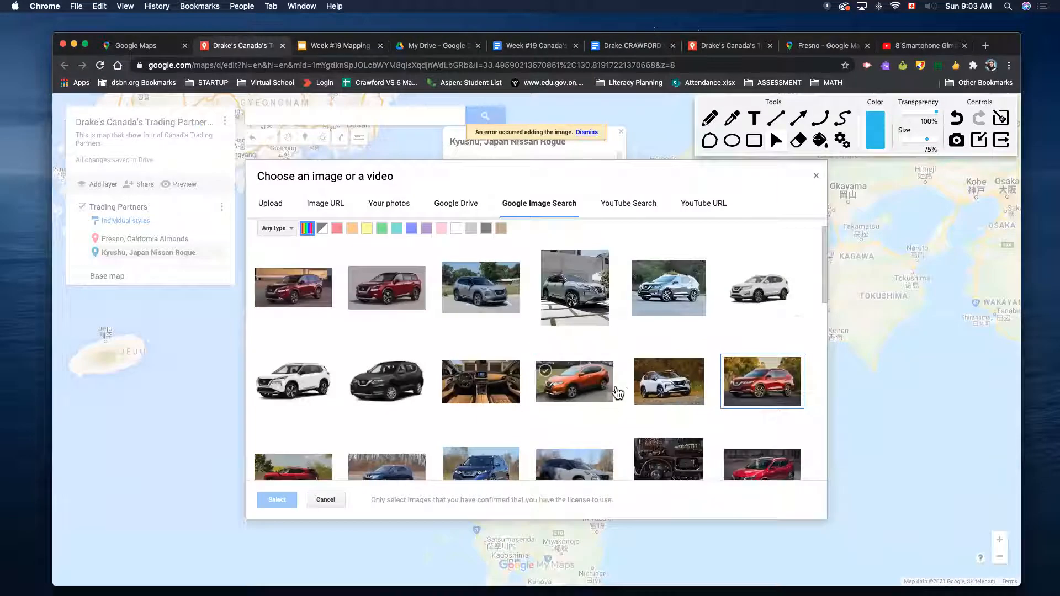
left_click(761, 393)
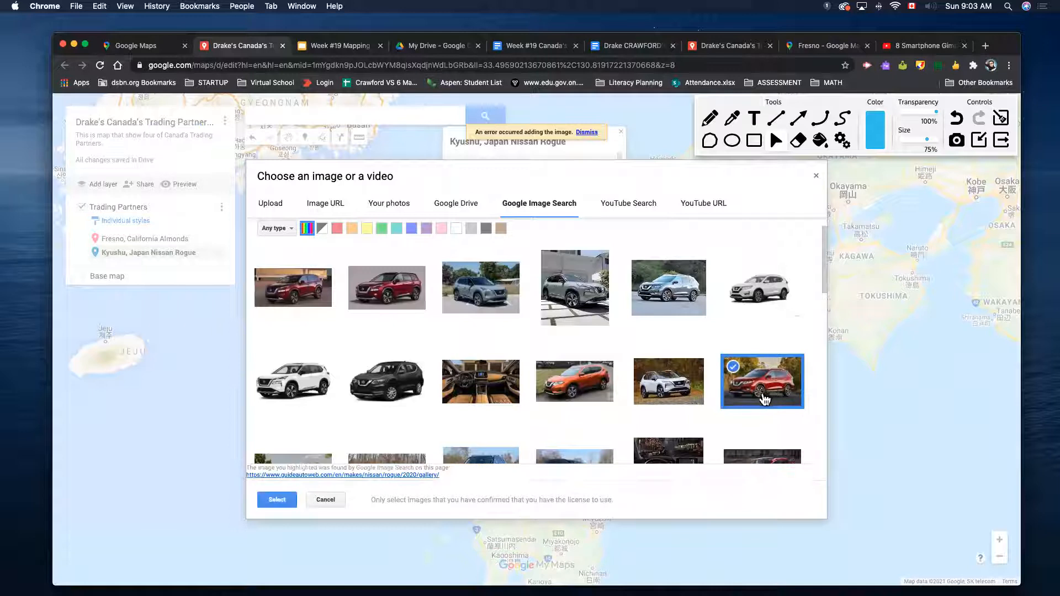
left_click(270, 500)
left_click(470, 418)
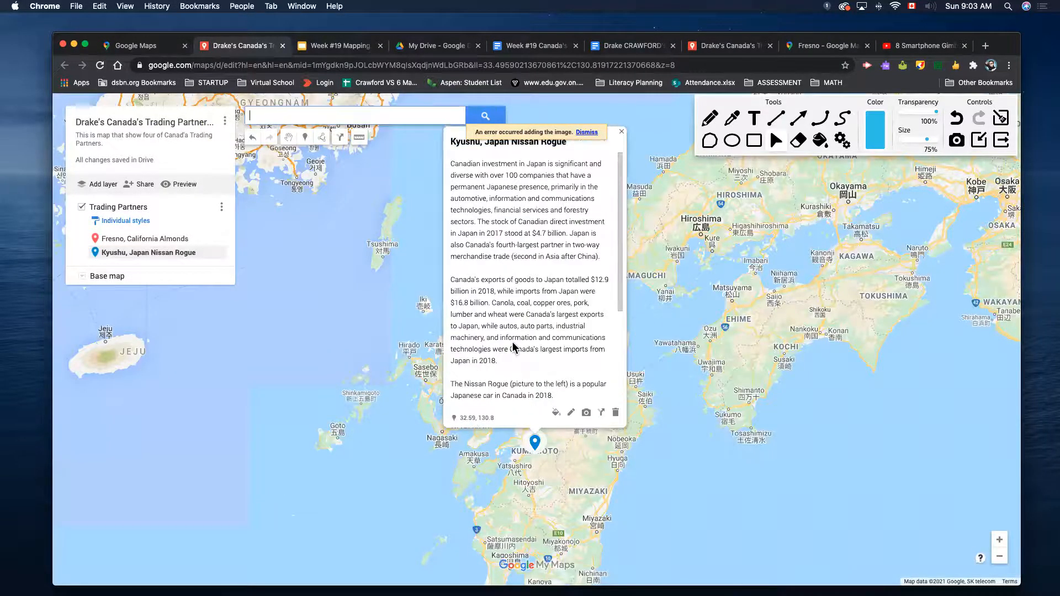
left_click_drag(619, 287, 620, 247)
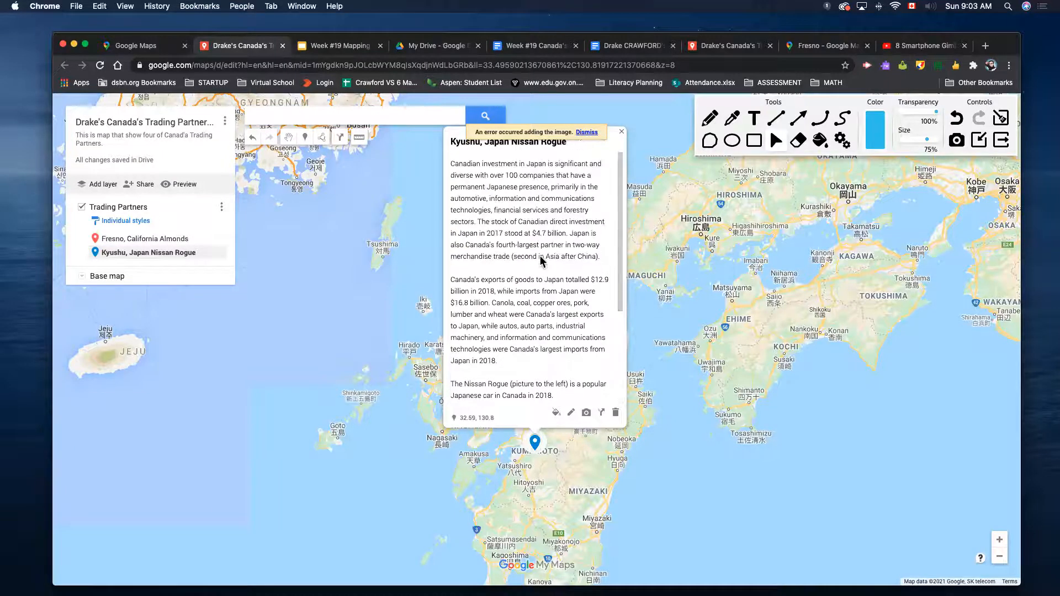
left_click(587, 132)
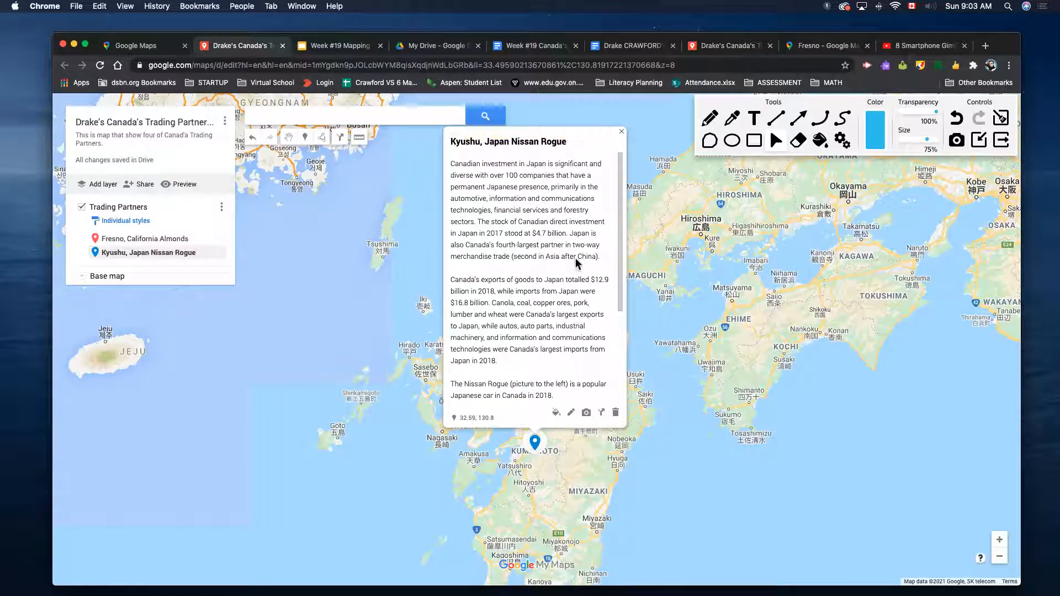
Reopen the marker's image chooser and capture a screenshot of the orange Nissan Rogue among the search pictures.
left_click(587, 414)
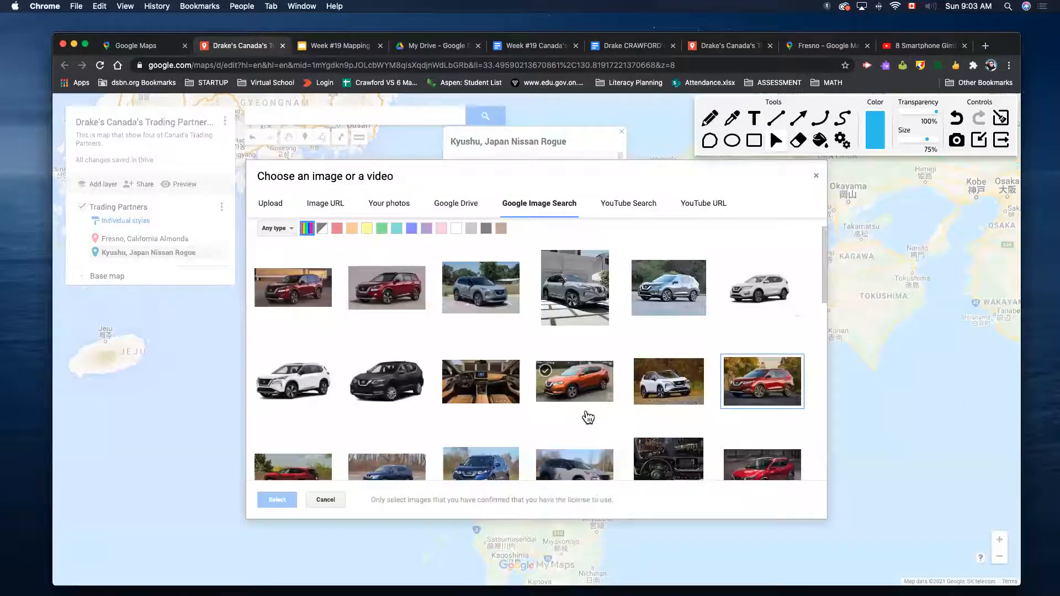
key("super+shift+4")
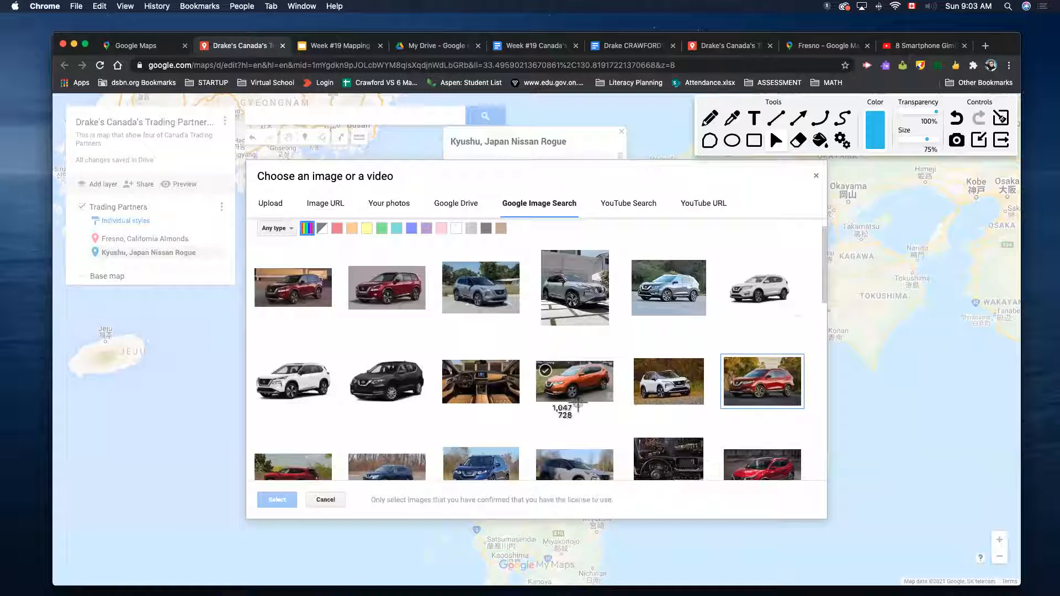
left_click_drag(523, 354, 623, 416)
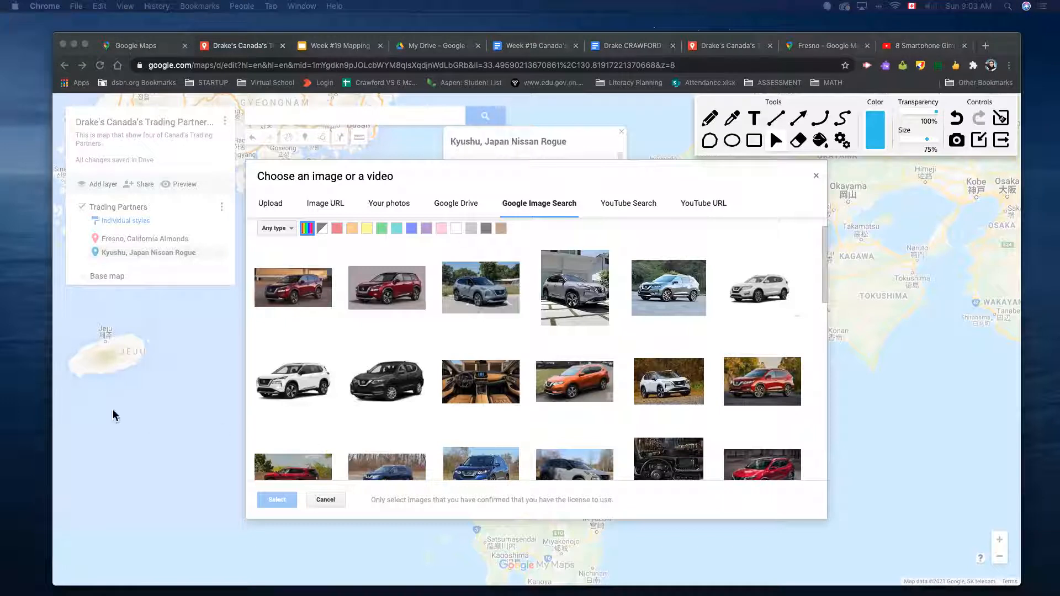
Upload the picture of the red Nissan Rogue from the computer to the Kyushu marker and save the marker.
left_click(279, 206)
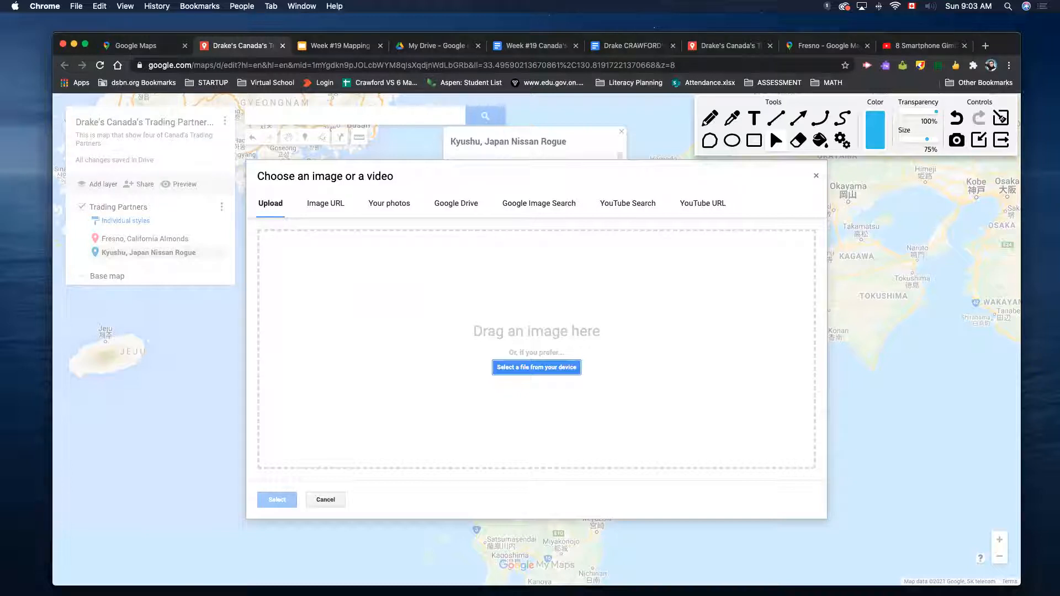
left_click_drag(1059, 376, 607, 376)
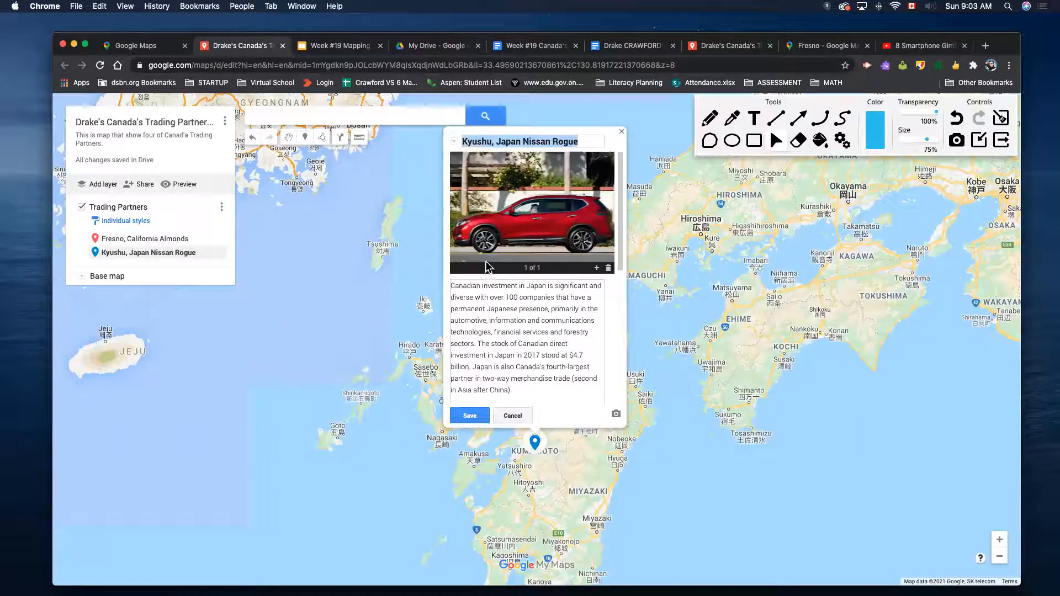
left_click(473, 417)
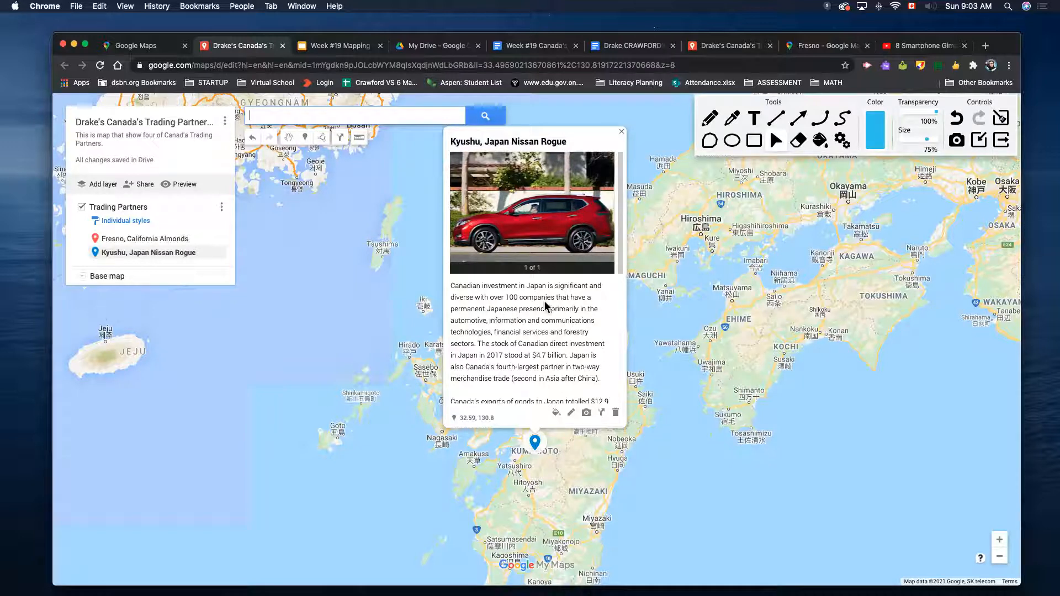
Read through the Kyushu marker's description, change the marker's color to dark green and close its info window.
scroll(514, 320, "down", 4)
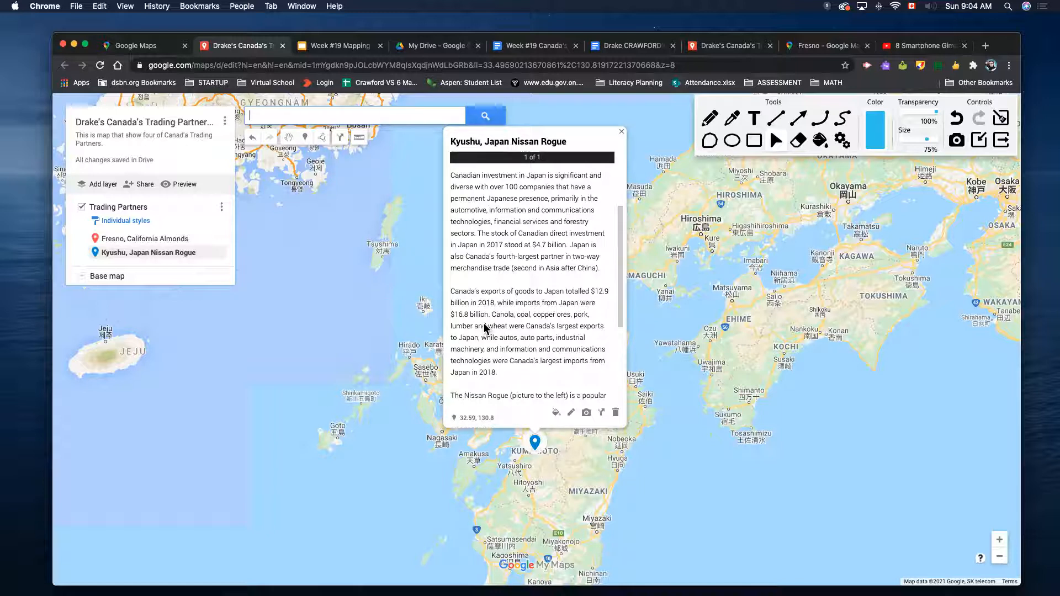
scroll(499, 330, "down", 1)
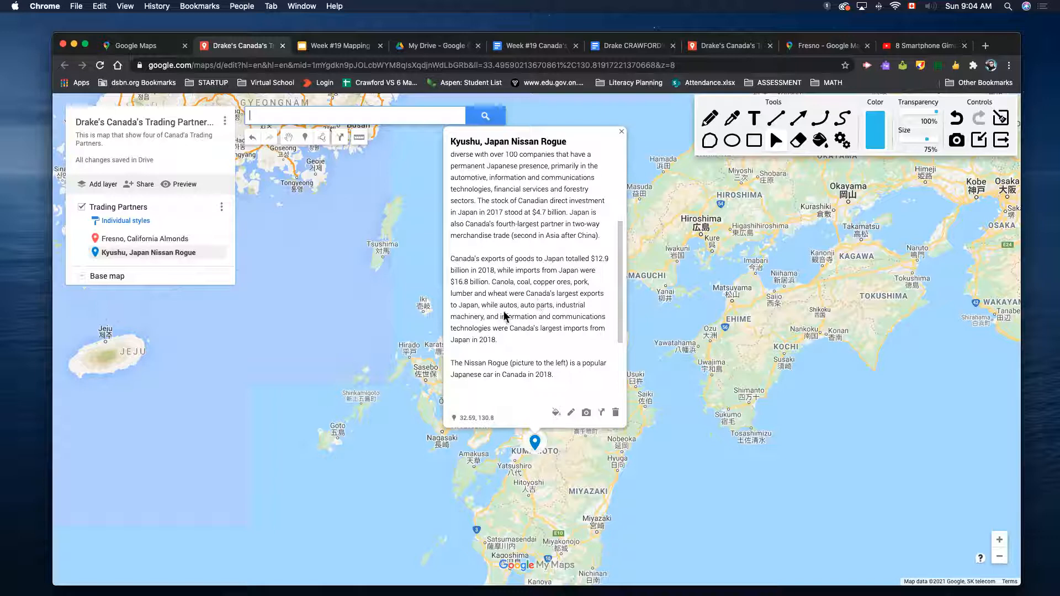
scroll(510, 319, "down", 4)
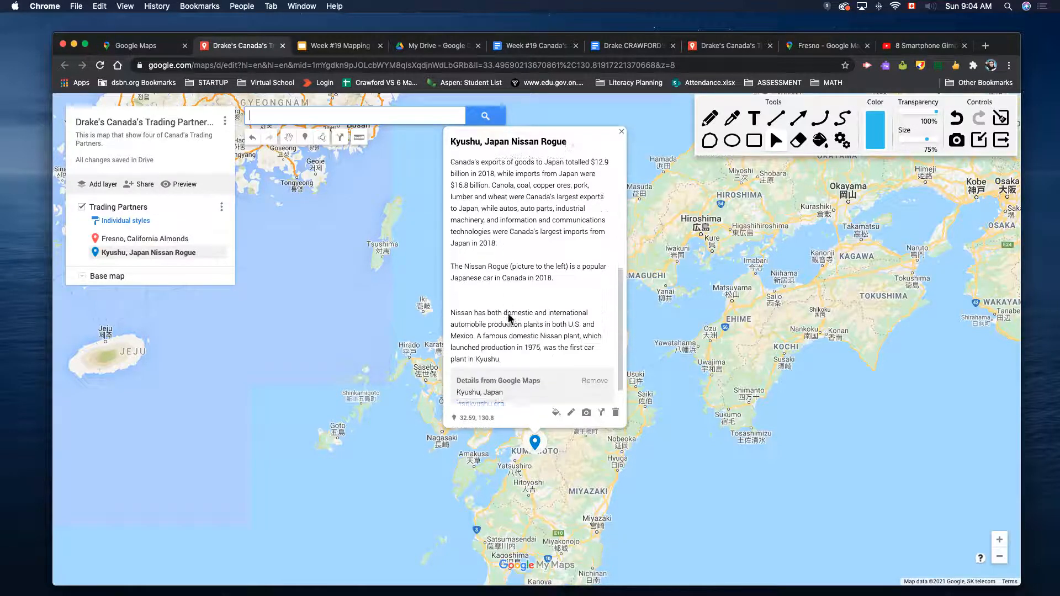
scroll(504, 319, "up", 5)
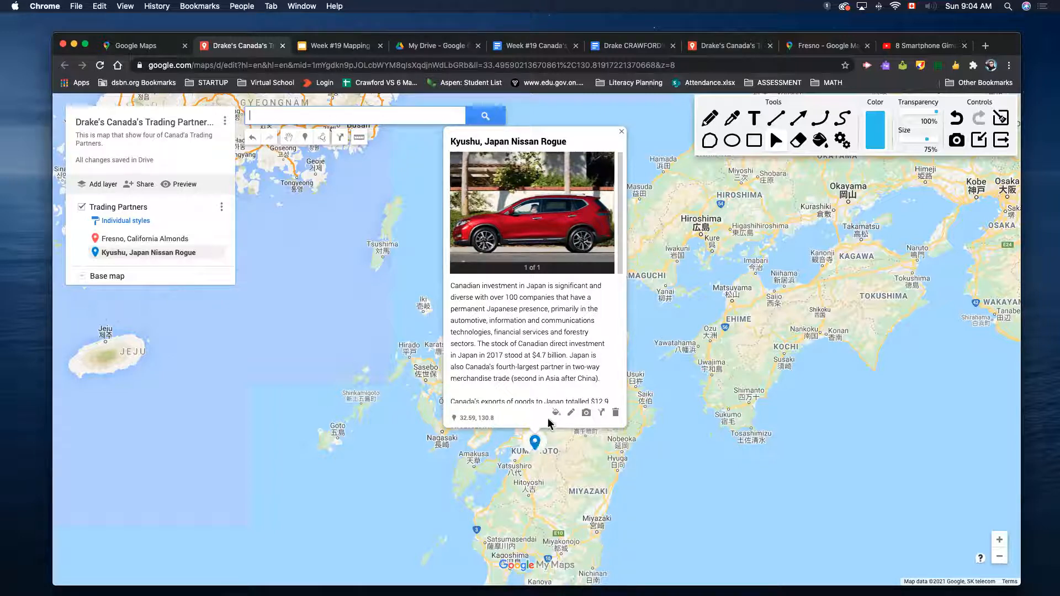
left_click(557, 415)
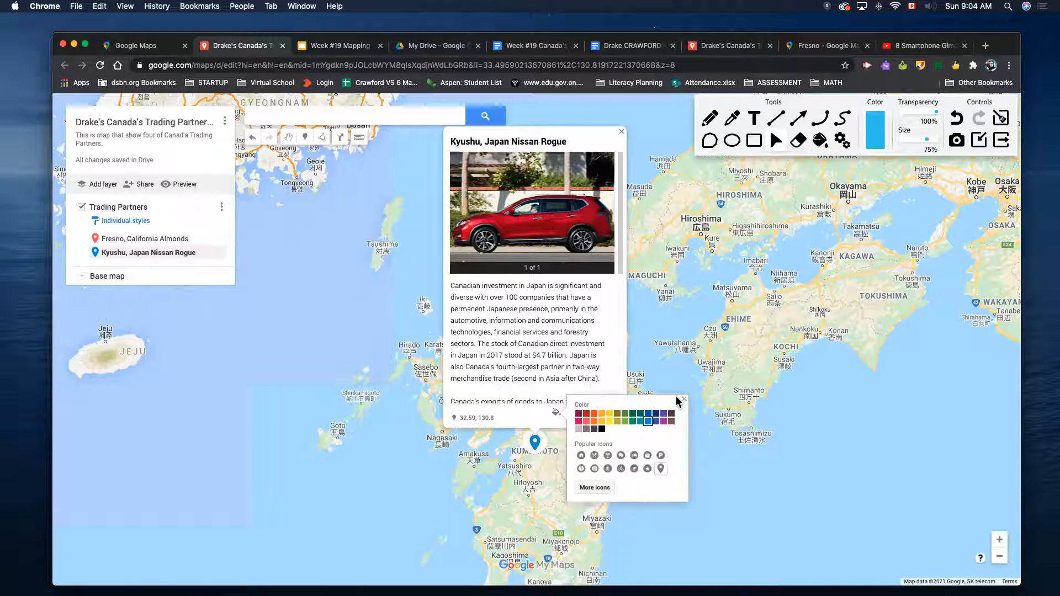
left_click(625, 414)
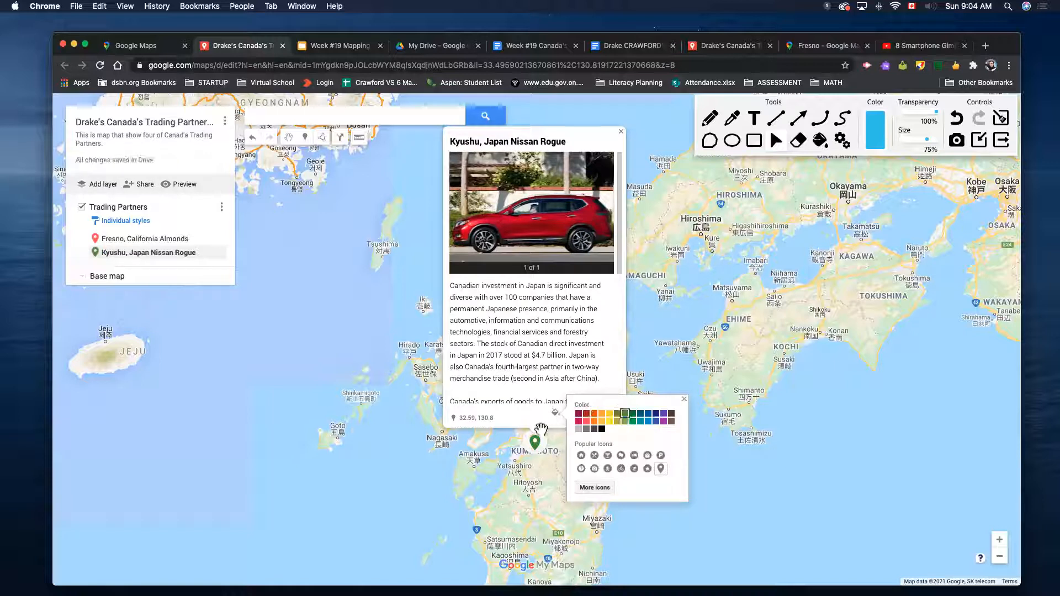
left_click(561, 342)
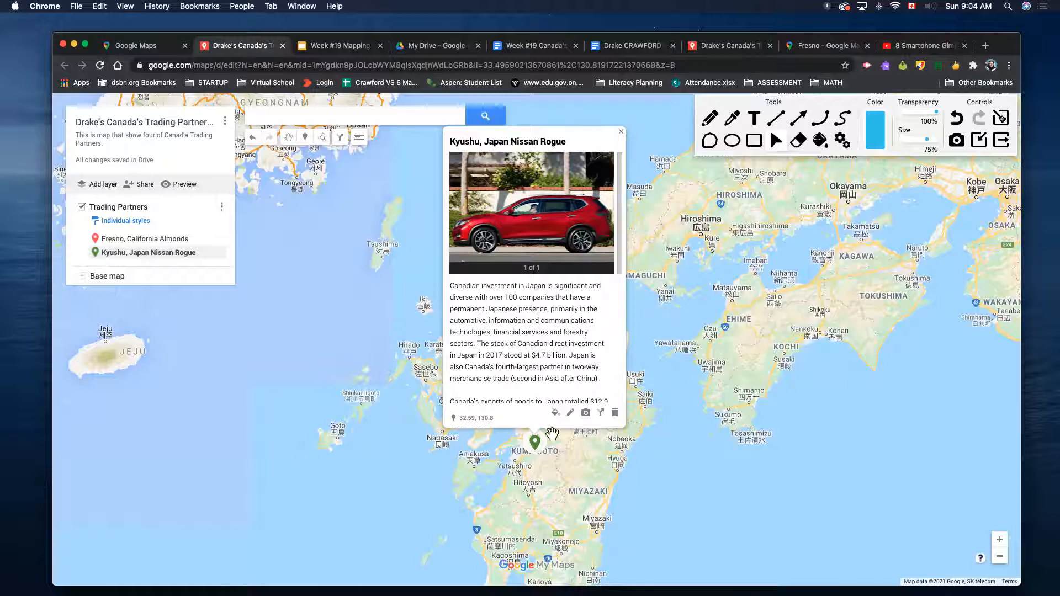
left_click(623, 134)
Switch to the Companion Guide in Google Docs and highlight the absolute location 36.7° N, 119.8° W in the almonds table.
left_click_drag(698, 247, 788, 228)
left_click_drag(730, 292, 613, 404)
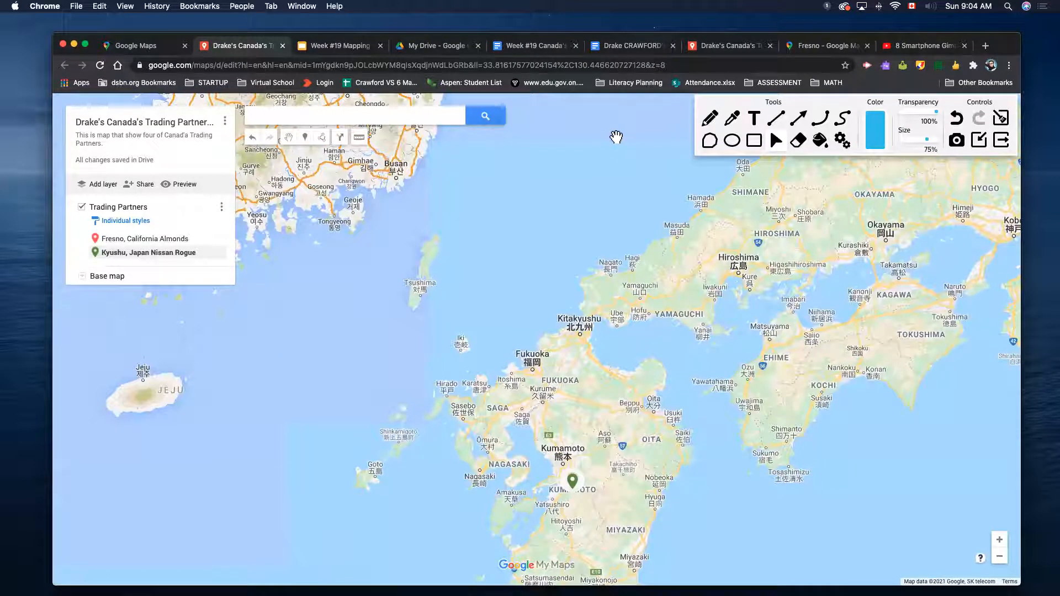
left_click(622, 47)
scroll(665, 293, "up", 3)
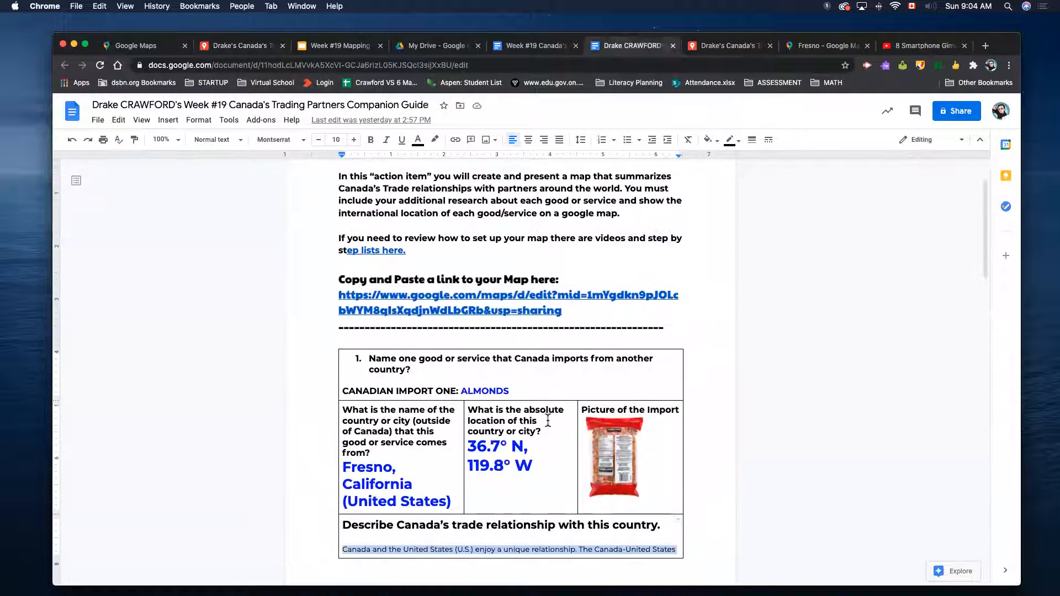
scroll(547, 420, "up", 2)
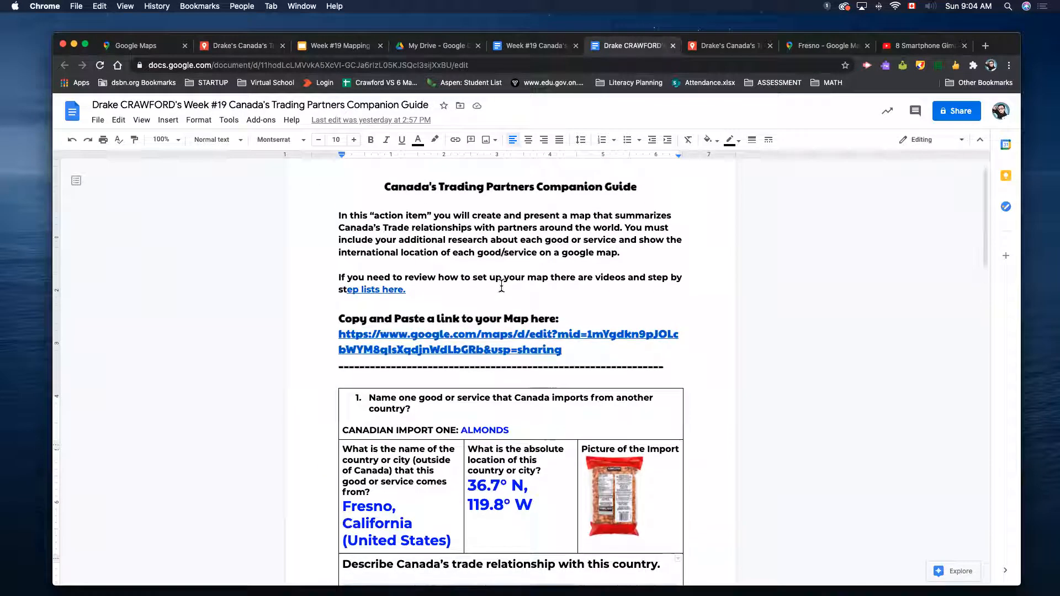
scroll(514, 426, "down", 2)
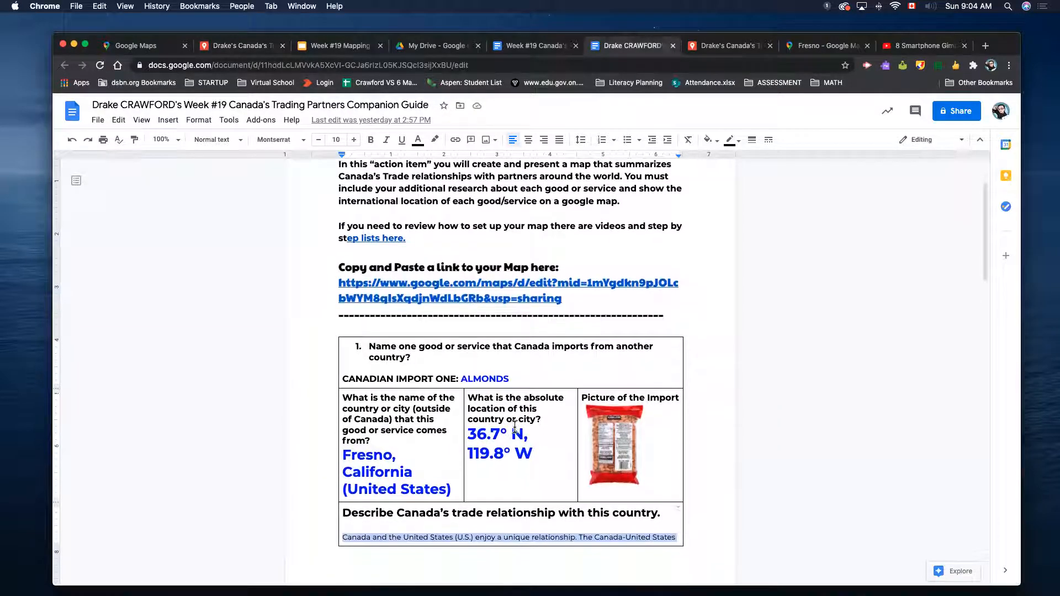
left_click_drag(533, 456, 467, 436)
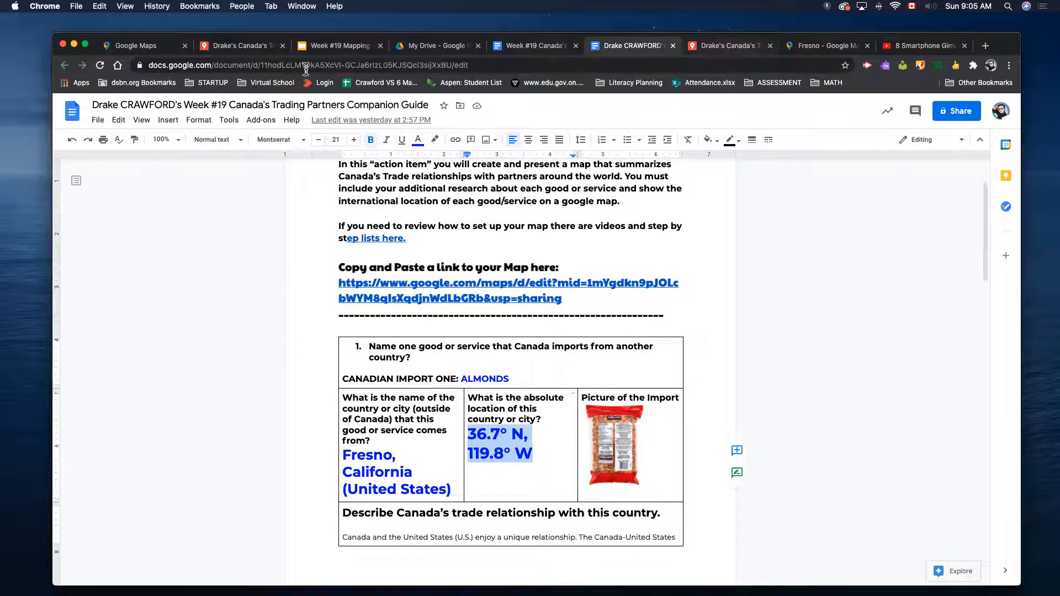
Return to the Google My Maps trading partners map and open the info window of the Kyushu, Japan Nissan Rogue marker.
left_click(238, 46)
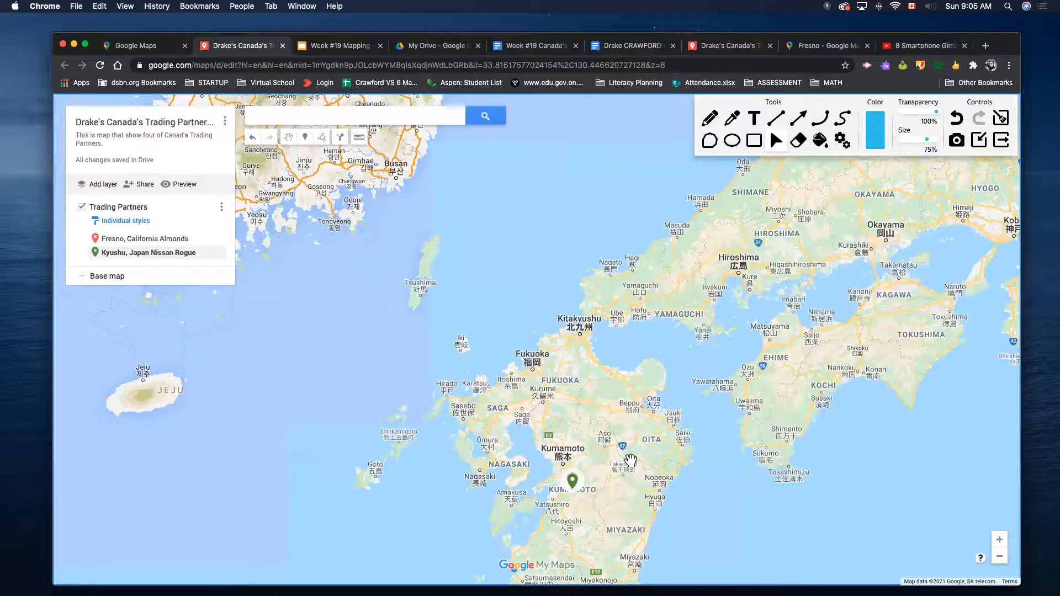
scroll(630, 460, "down", 5)
scroll(602, 470, "up", 3)
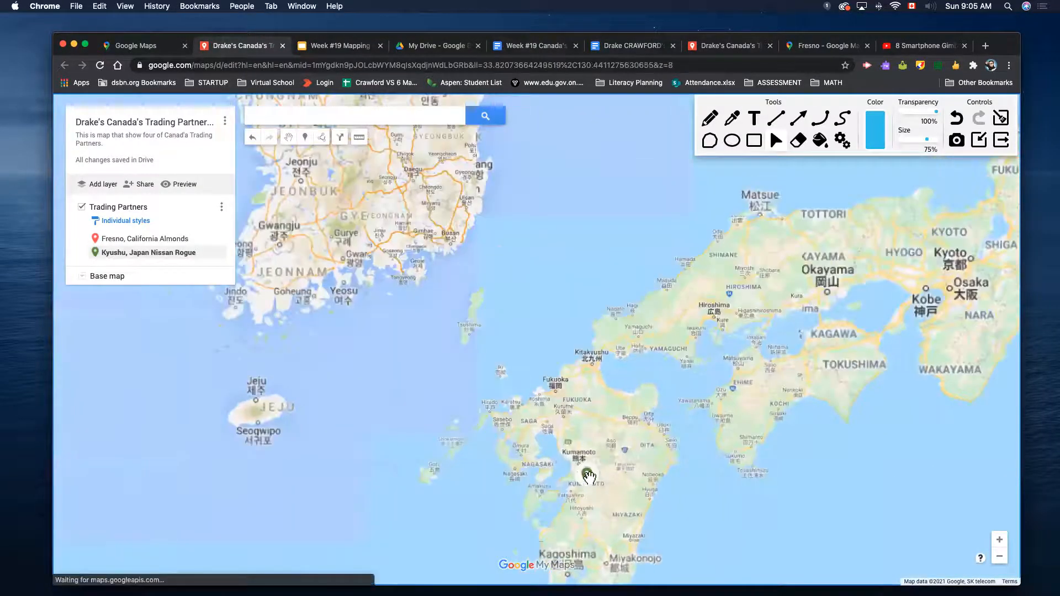
scroll(589, 478, "up", 1)
left_click(512, 505)
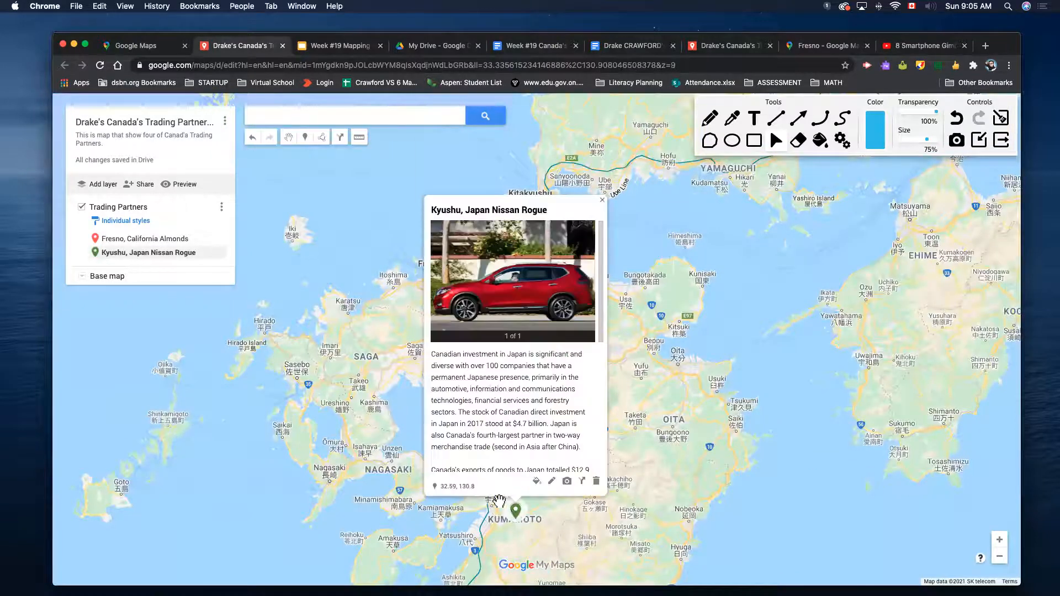